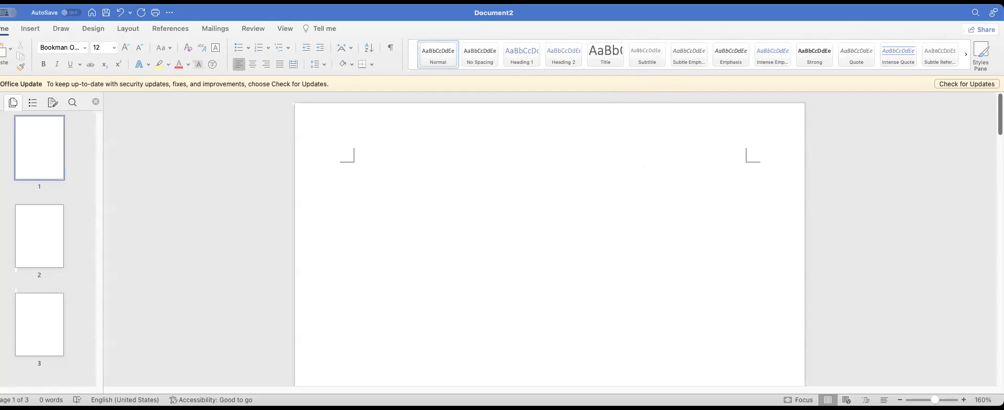
Write "Get a general idea of what you put in affidavits" on the first line of the blank document.
left_click(414, 276)
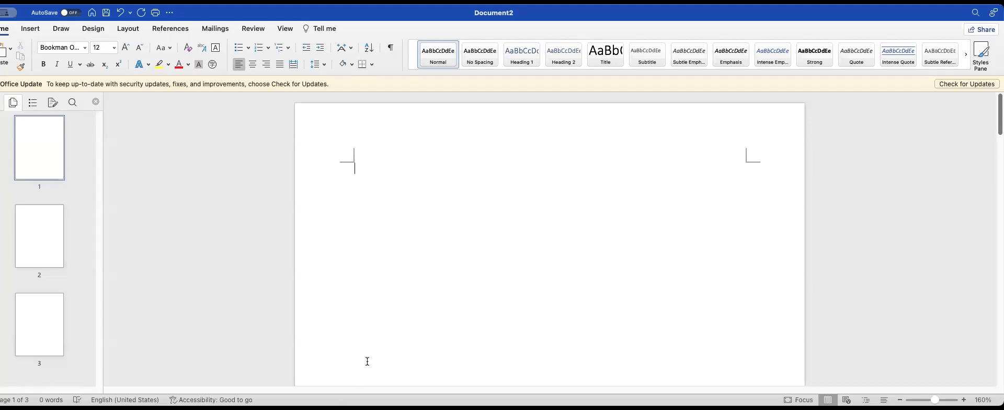
left_click(549, 296)
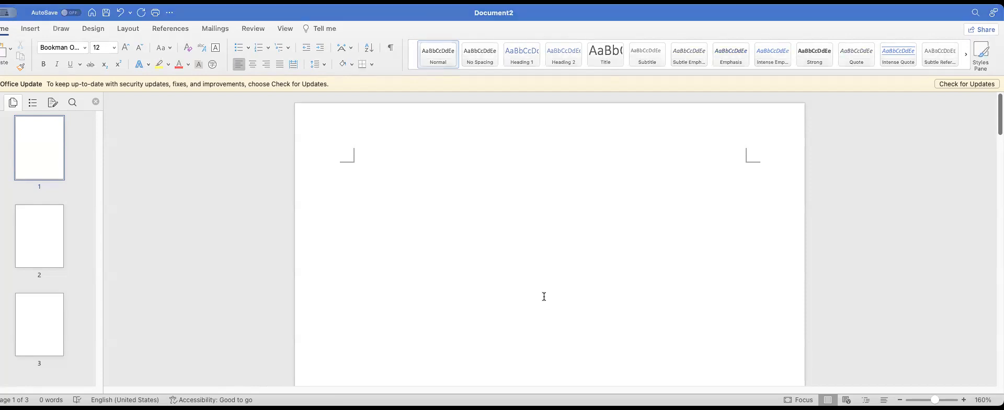
left_click(544, 301)
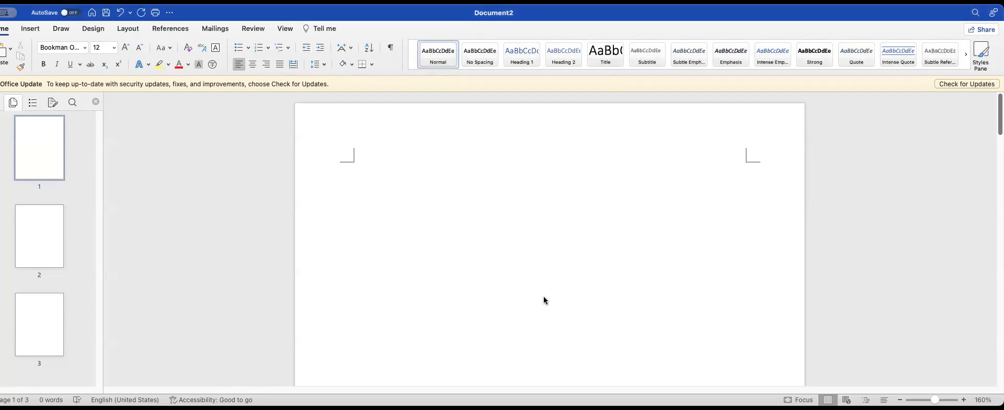
type("get a general idea of what you put in affidavits")
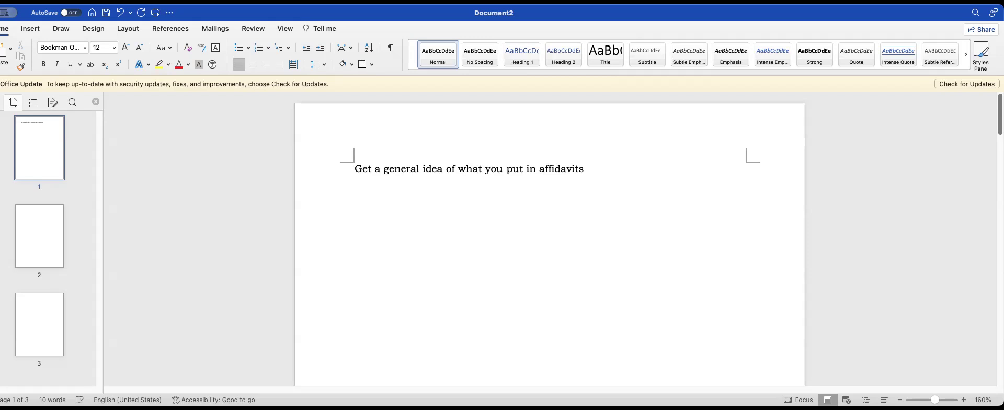
Add a second line reading "Get a general idea of the structure of an affidavit".
left_click(544, 296)
type("Get a general idea")
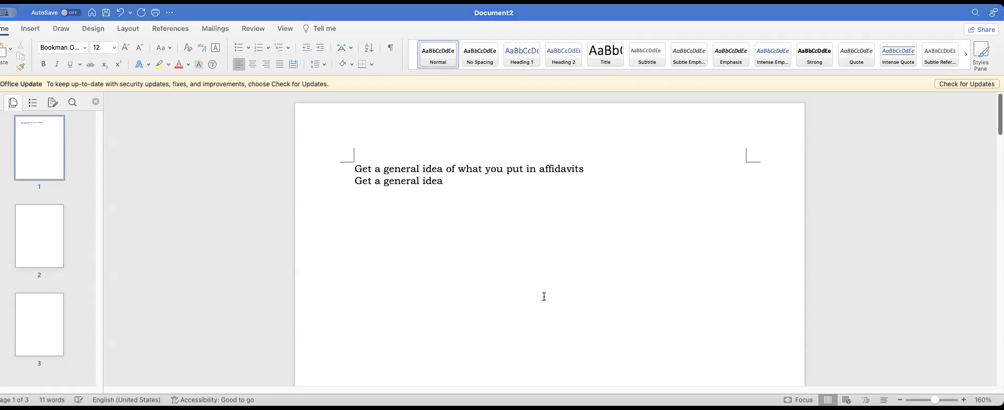
type(" of the structure of aff")
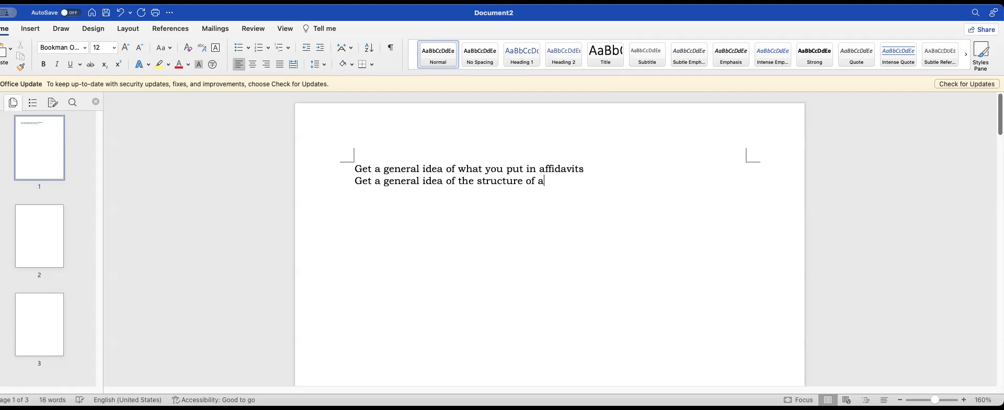
key("BackSpace")
key("BackSpace")
type("n affidavit")
key("Return")
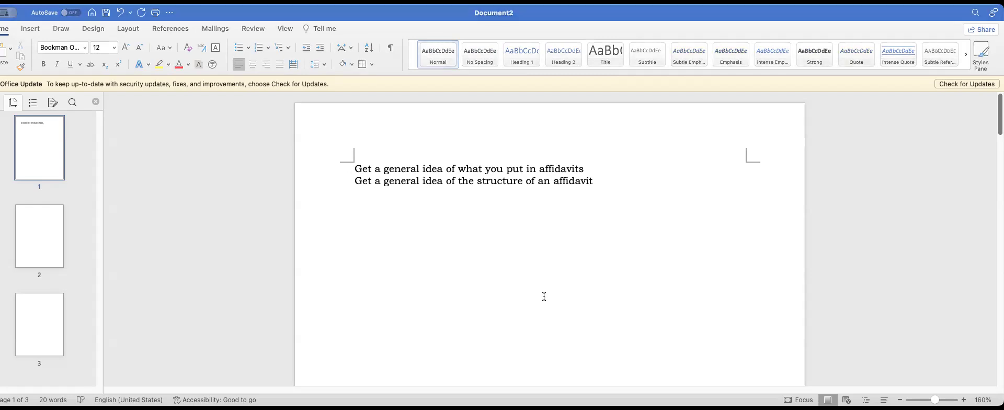
Add two lines reading "How to fill in the technical parts (basic)" and "How to fill in the main part (basic)".
type("How to")
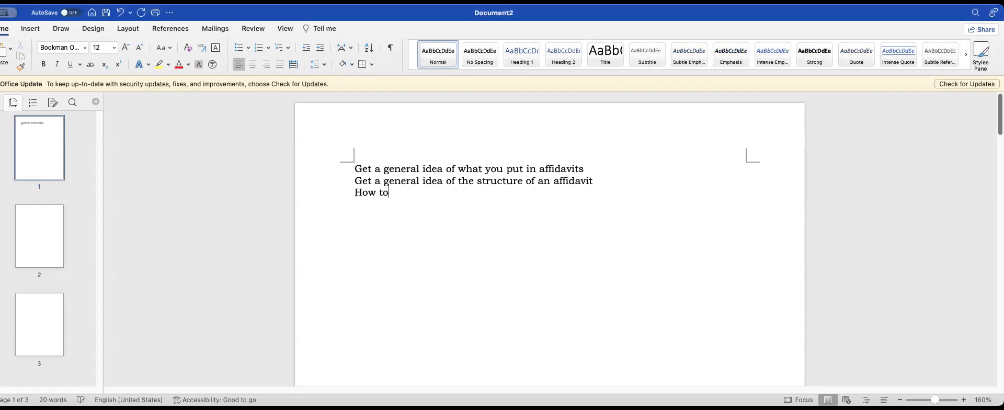
type(" fill in the technical parts ")
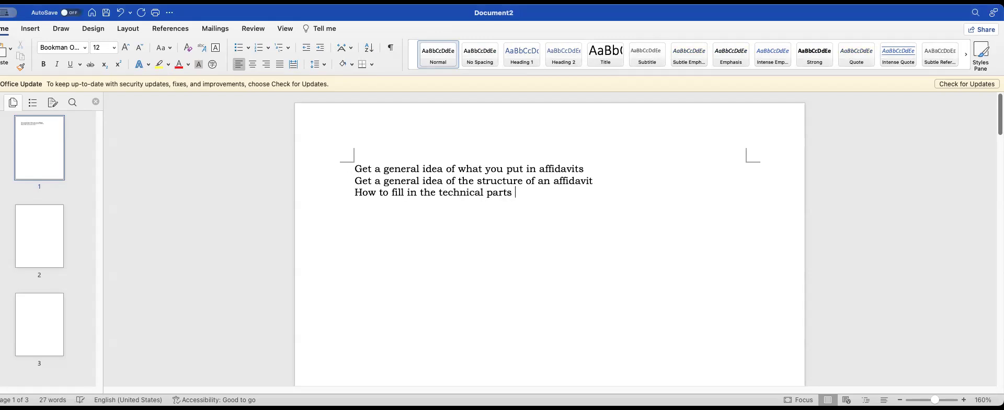
type("(basic) ")
type("How to fill i")
type("n the main part")
type(" (basic)")
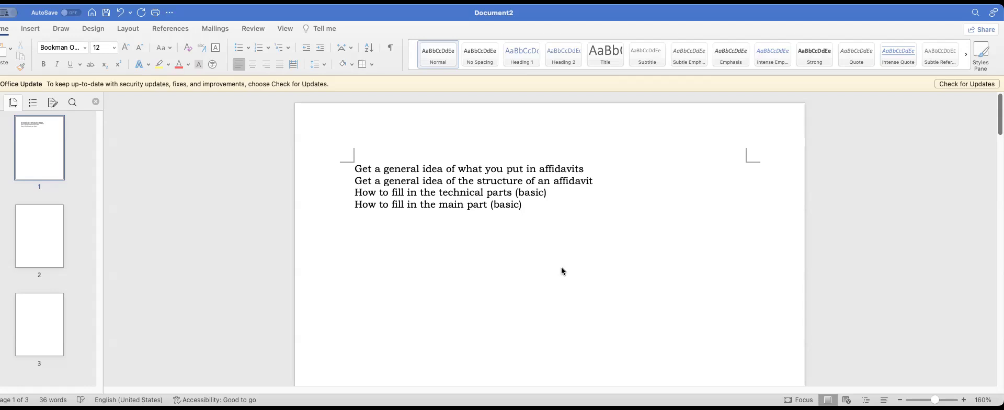
Clear the entire content of the document.
left_click(497, 233)
key("super+a")
key("BackSpace")
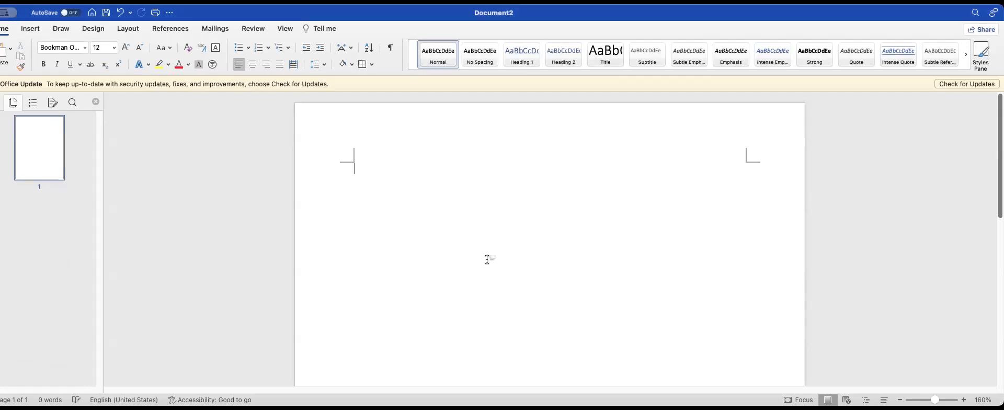
type("x")
key("super+z")
Fill the document with empty lines until it spans 12 pages, and return to the beginning of page 1.
key("Return")
key("Return")
key("Return")
key("Return")
key("Return")
key("Return")
key("Return")
key("Return")
key("Return")
key("Return")
key("Return")
key("Return")
key("Return")
key("Return")
key("Return")
key("Return")
key("Return")
key("Return")
key("Return")
key("Return")
key("super+a")
key("Right")
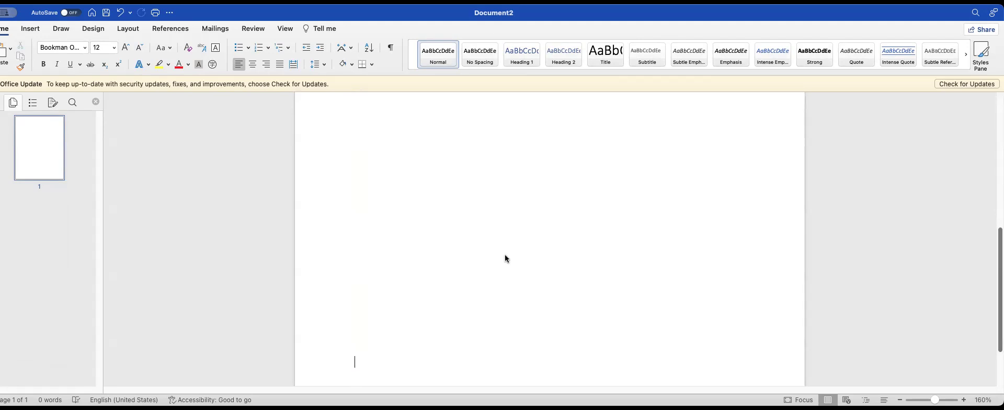
key("Return")
key("Return")
key("Return")
key("Return")
key("Return")
key("Return")
key("Return")
key("Return")
key("Return")
key("Return")
key("Return")
key("Return")
key("Return")
key("Return")
key("Return")
key("Return")
key("Return")
key("Return")
key("Return")
key("Return")
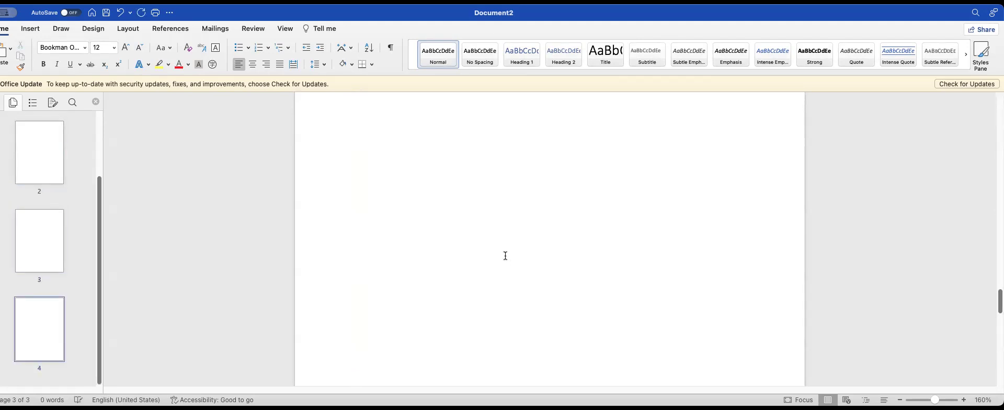
key("Return")
key("Return")
key("Return")
key("Return")
key("Return")
key("Return")
key("Return")
key("Return")
key("Return")
key("Return")
key("Return")
key("Return")
key("Return")
key("Return")
key("Return")
key("Return")
key("Return")
key("Return")
key("Return")
key("Return")
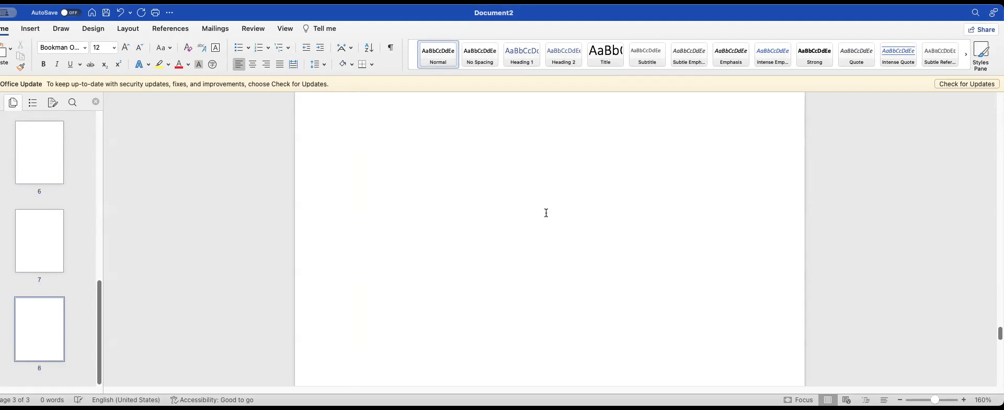
key("Return")
key("Return")
key("Return")
key("Return")
key("Return")
key("Return")
key("Return")
key("Return")
key("Return")
key("Return")
key("Return")
key("Return")
key("Return")
key("Return")
key("Return")
key("Return")
key("Return")
key("Return")
key("Return")
key("Return")
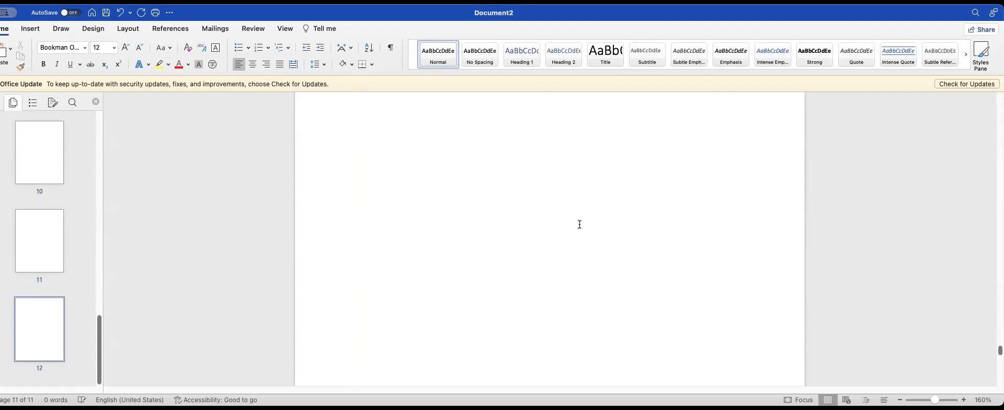
scroll(414, 187, "up", 15)
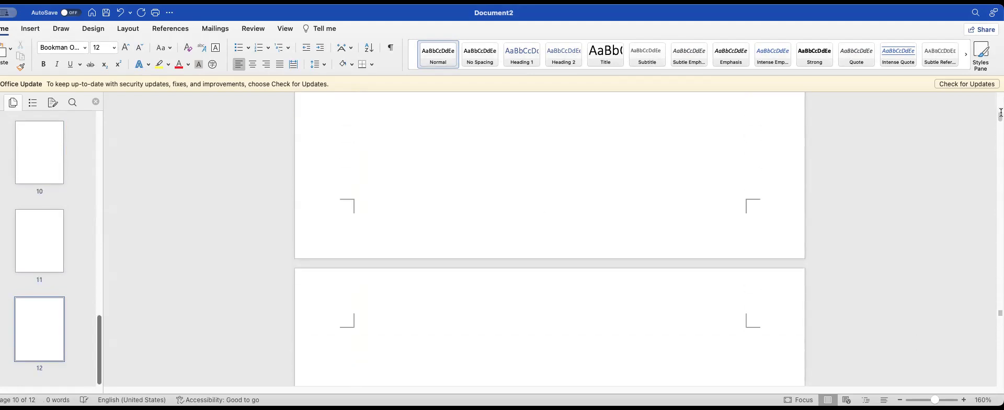
key("super+Home")
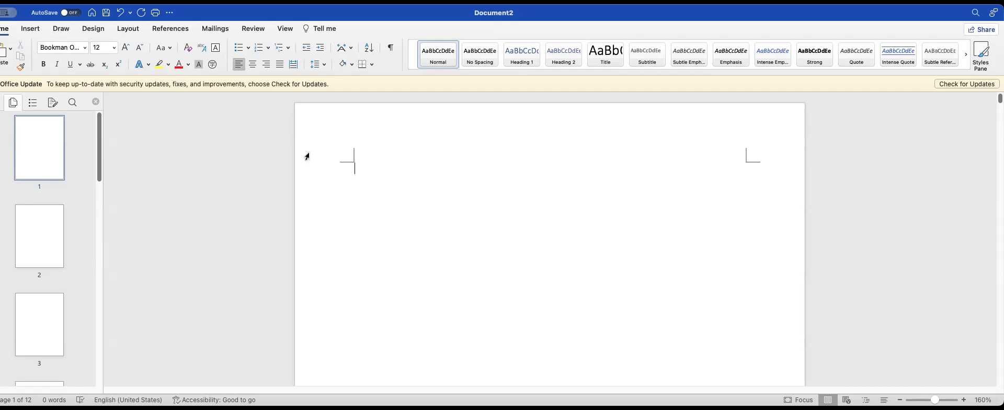
Enter the venue heading as "Republic of the Philippines)" with "Quezon City" on the line below.
type("Republi")
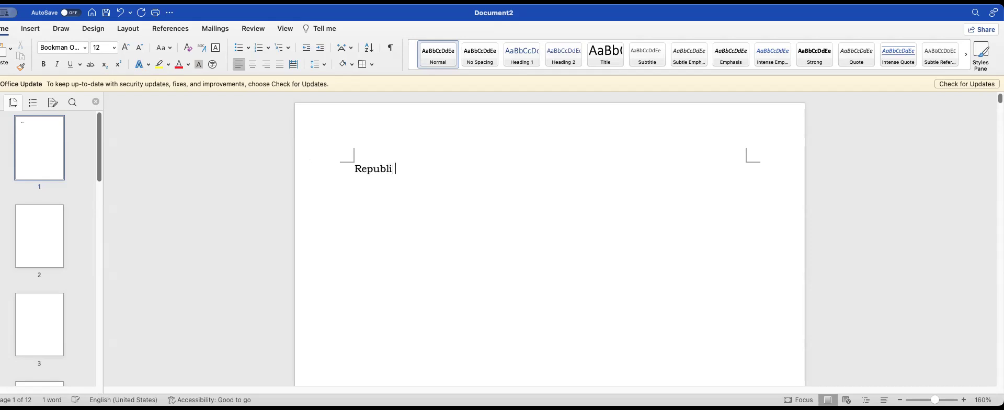
type("c of the Philippines")
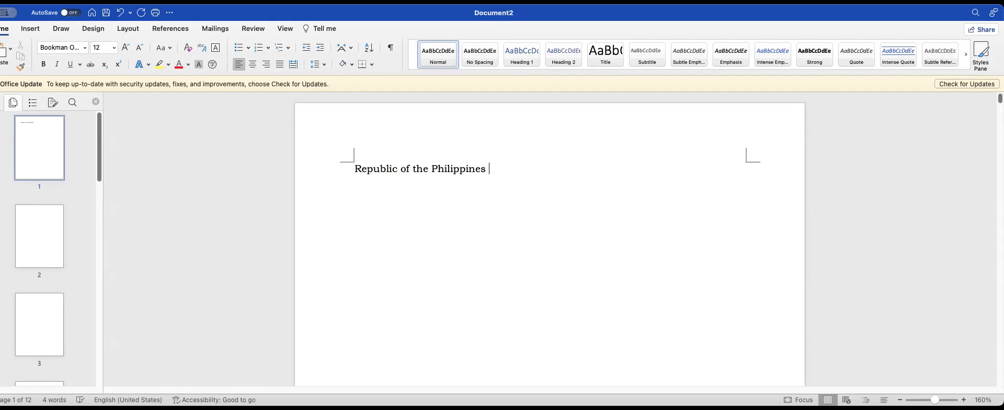
key("Return")
type("Quezon C")
left_click_drag(519, 182, 517, 167)
left_click(517, 167)
type(")")
Add ") S.S." after "Quezon City", spaced over to line up with the closing parenthesis of the line above.
left_click(477, 182)
key("Tab")
key("Tab")
key("Tab")
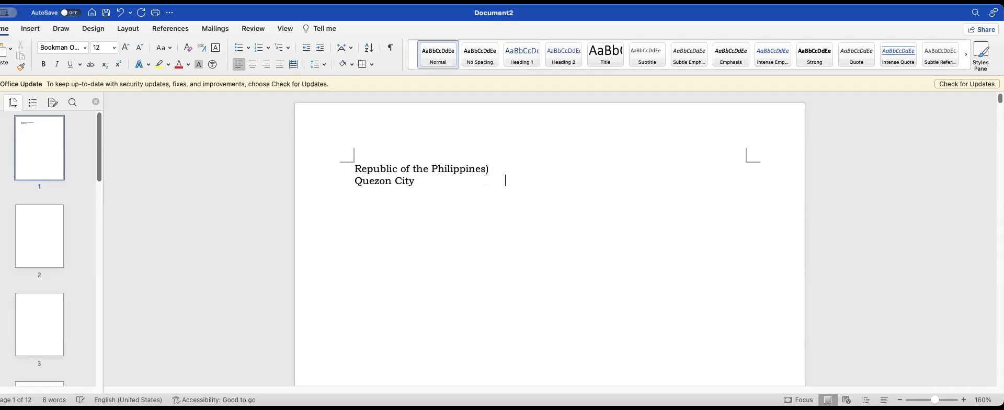
type(") S.S.")
key("Return")
Add the centered, bold title "AFFIDAVIT" below the venue heading.
left_click(253, 63)
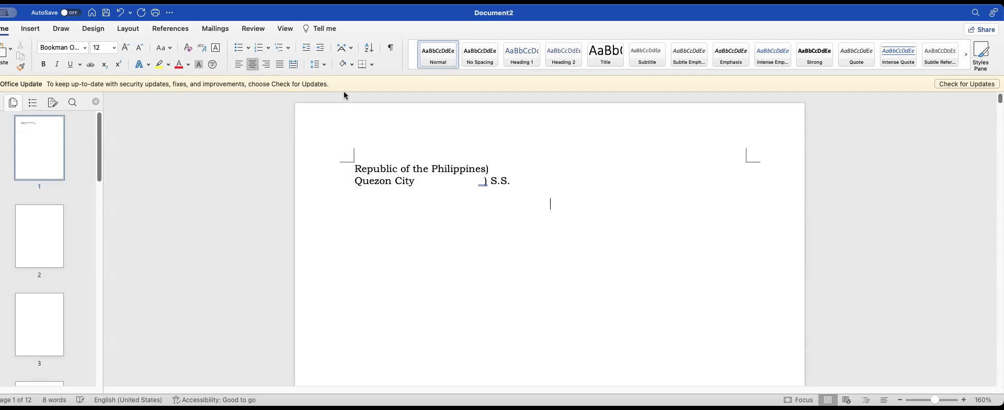
key("super+b")
type("AFFIDAVIT")
key("Return")
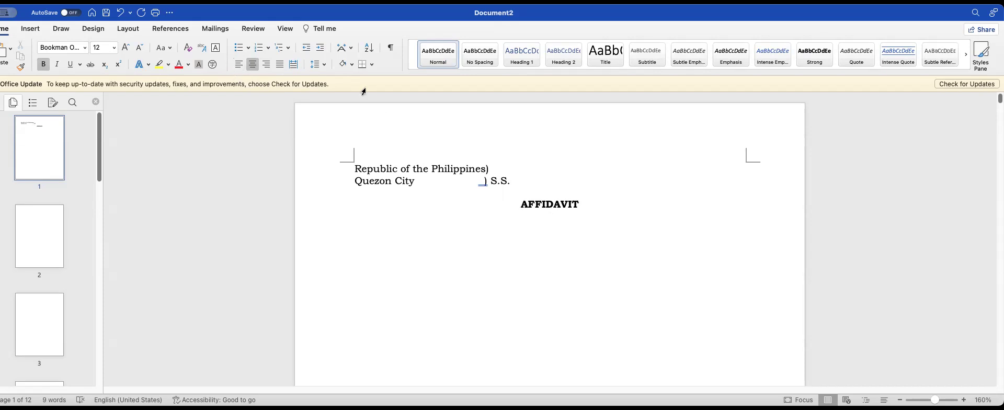
Start a left-aligned paragraph below the title with "I,", the affiant's full name and "of legal age, Filipino Citizen,".
left_click(239, 64)
key("Return")
type("\\")
key("BackSpace")
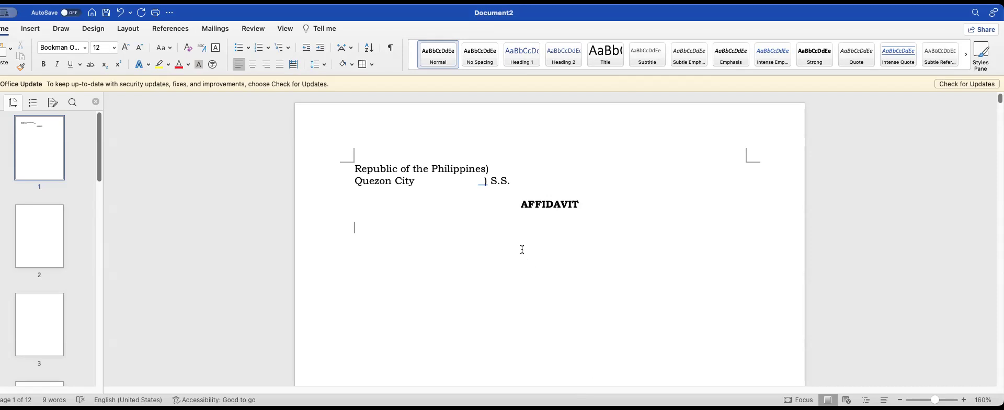
type("I, JUA")
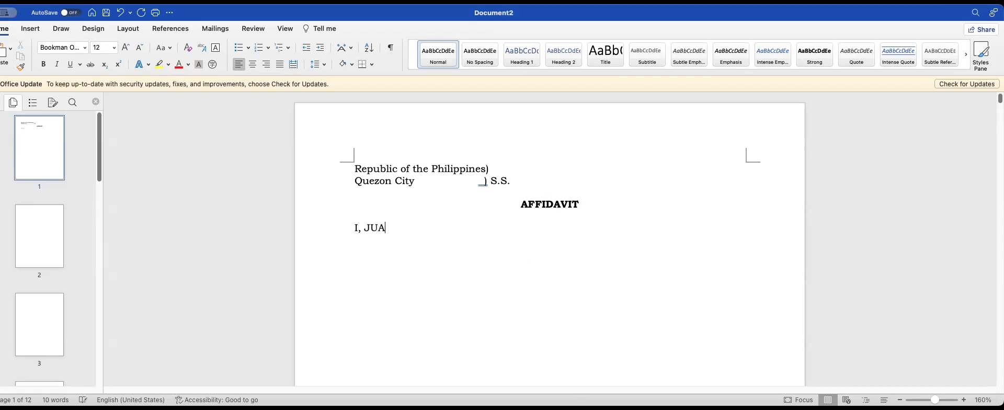
key("BackSpace")
key("BackSpace")
type("uan Dela Cruz,")
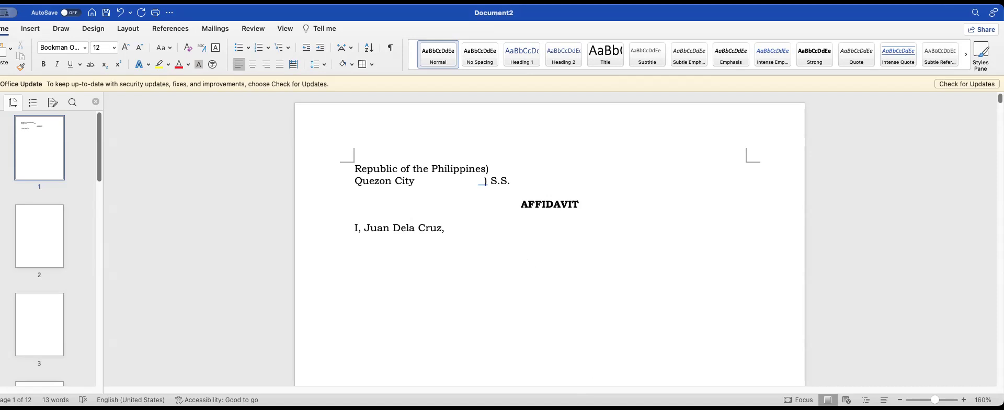
type("of legal age, Fil")
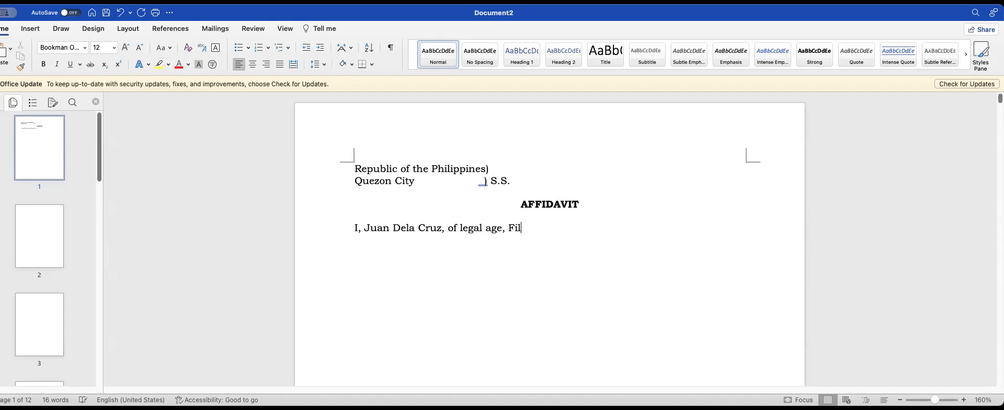
type("ipino Citizen,")
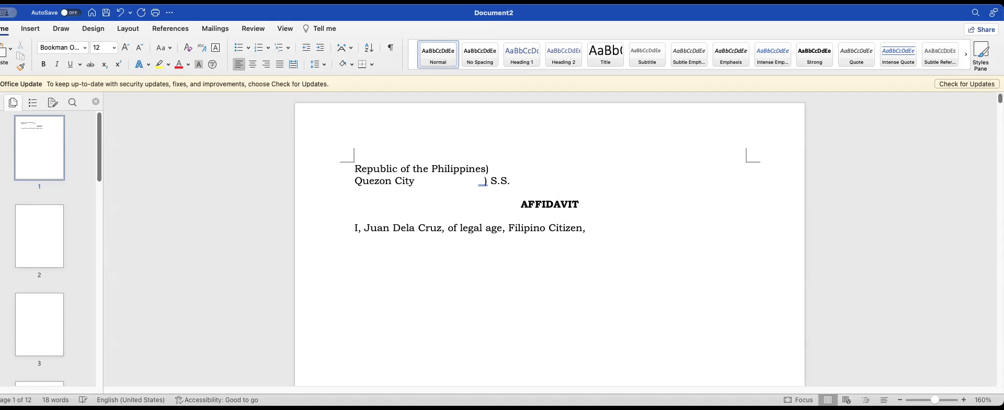
Continue the opening paragraph with "residing at" and the affiant's postal address, followed by a comma.
type(" residing at 123")
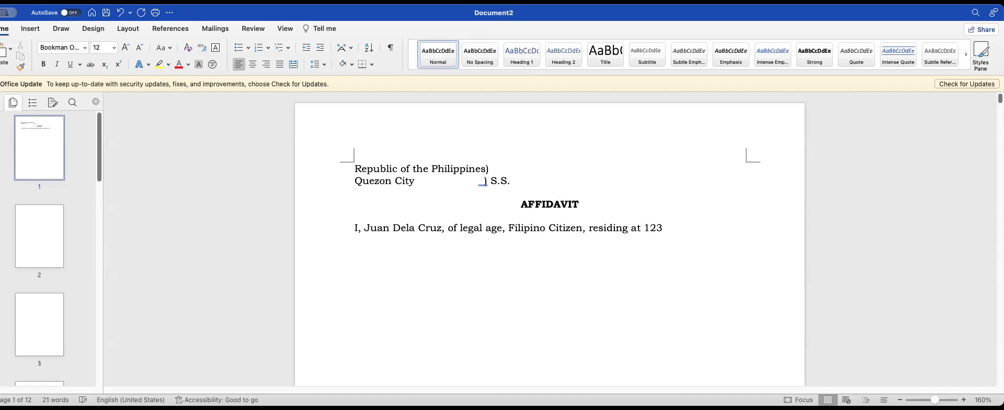
type(" Chocolate Street, Choc")
key("BackSpace")
key("BackSpace")
type("hoco Village, QUEZON")
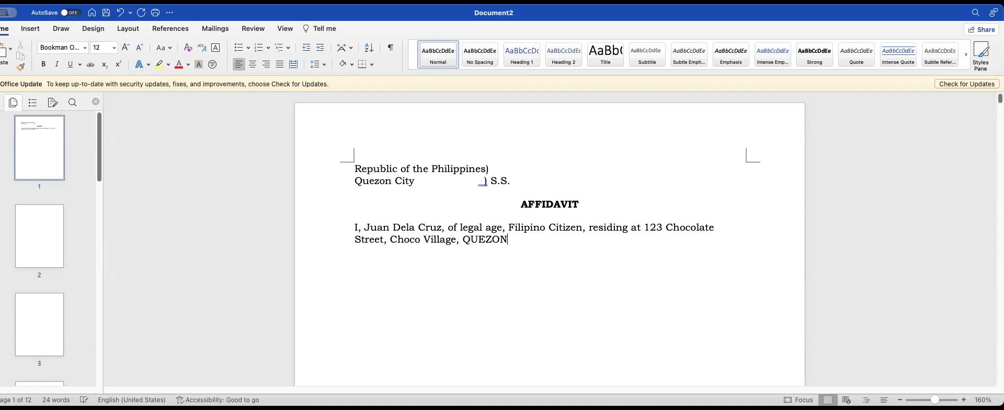
key("BackSpace")
key("BackSpace")
key("BackSpace")
key("BackSpace")
key("BackSpace")
type("U")
key("BackSpace")
type("uezon City,m")
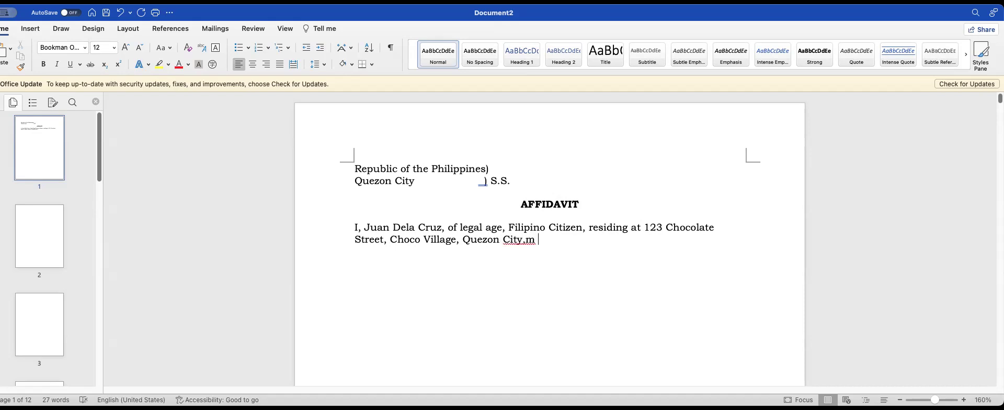
key("BackSpace")
key("BackSpace")
type(",")
Complete the opening paragraph with "after having been duly sworn to in accordance with law, depose and state that:".
type("after")
type(" having been duly")
type(" sworn ")
type("to in accordance ")
type("with law, desp")
key("BackSpace")
key("BackSpace")
type("pose stat")
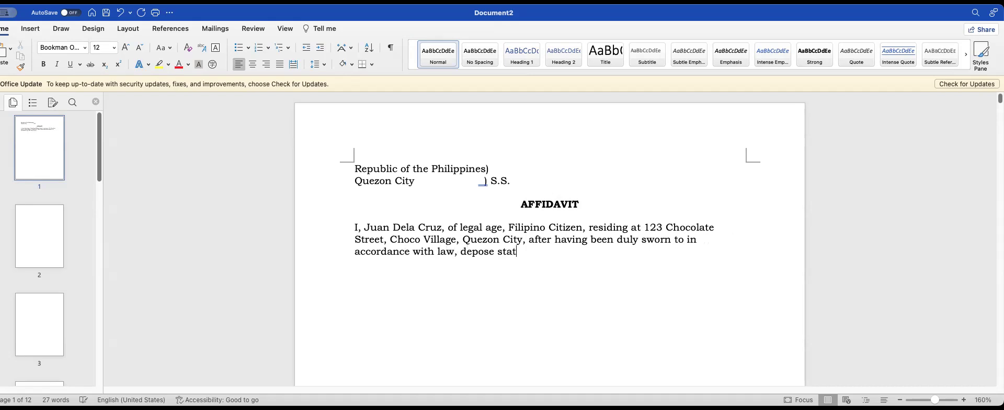
key("BackSpace")
key("BackSpace")
key("BackSpace")
key("BackSpace")
type("and state that:")
Justify the affiant's opening paragraph and indent its first line by one tab.
left_click_drag(590, 251, 337, 215)
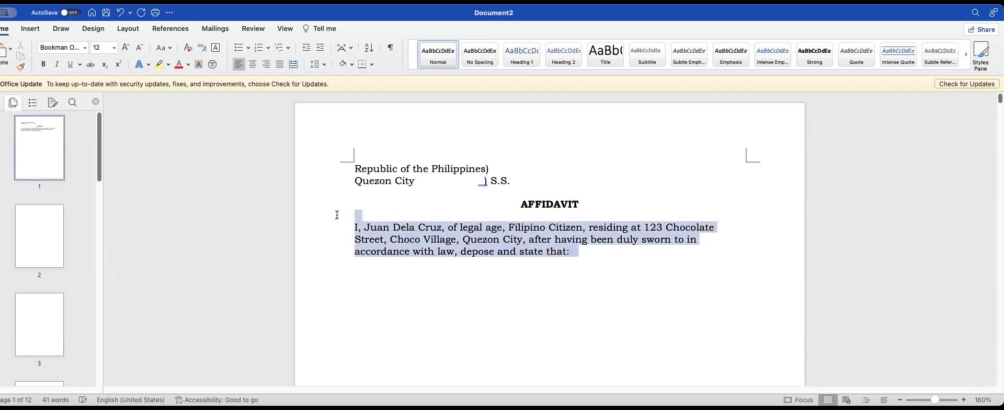
left_click(280, 64)
left_click(448, 260)
left_click(355, 227)
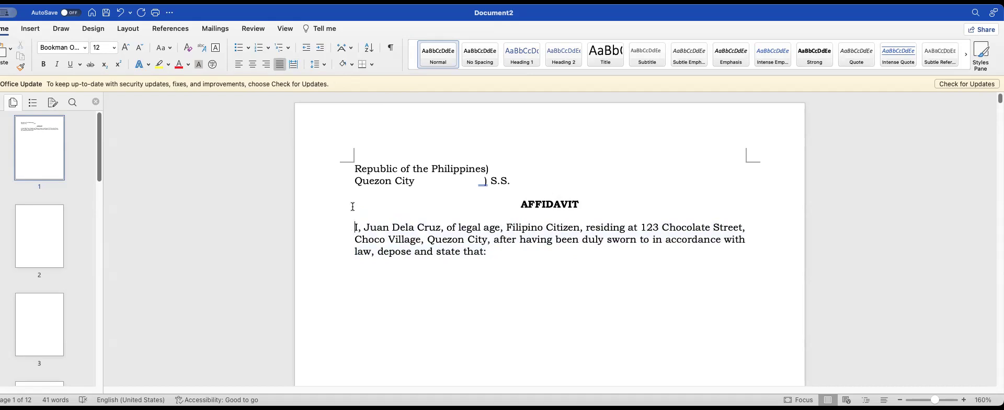
key("Tab")
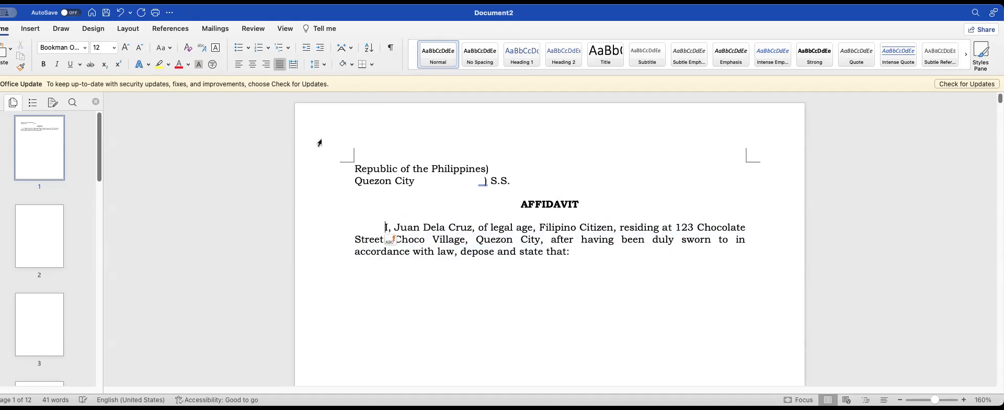
left_click(610, 267)
key("BackSpace")
key("Return")
Extend the centered title to read "AFFIDAVIT OF LOSS".
left_click(610, 195)
left_click(610, 206)
type("OF LOSS")
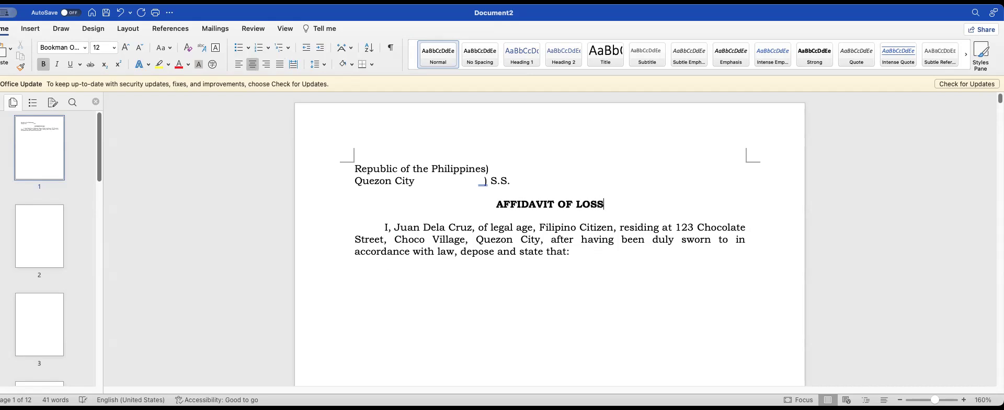
Start a justified numbered list (1., 2., 3. format) below the opening paragraph and fill six items with the placeholder "X".
left_click(510, 289)
key("super+j")
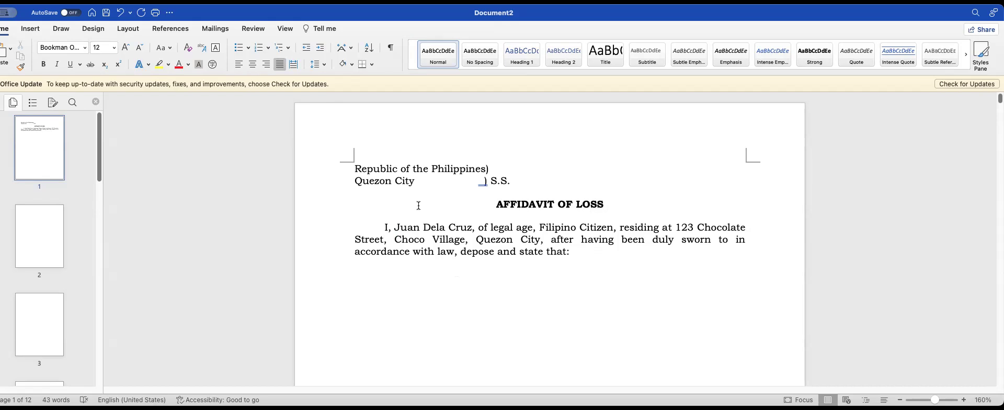
left_click(259, 50)
left_click(259, 50)
left_click(259, 49)
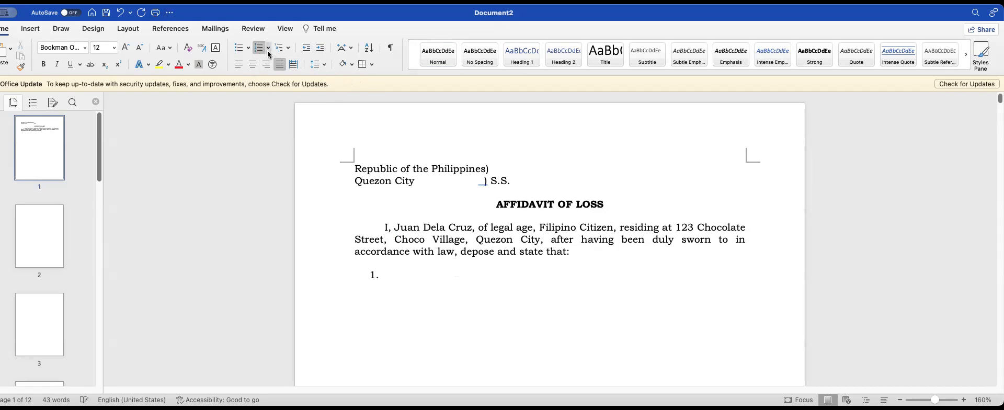
left_click(268, 50)
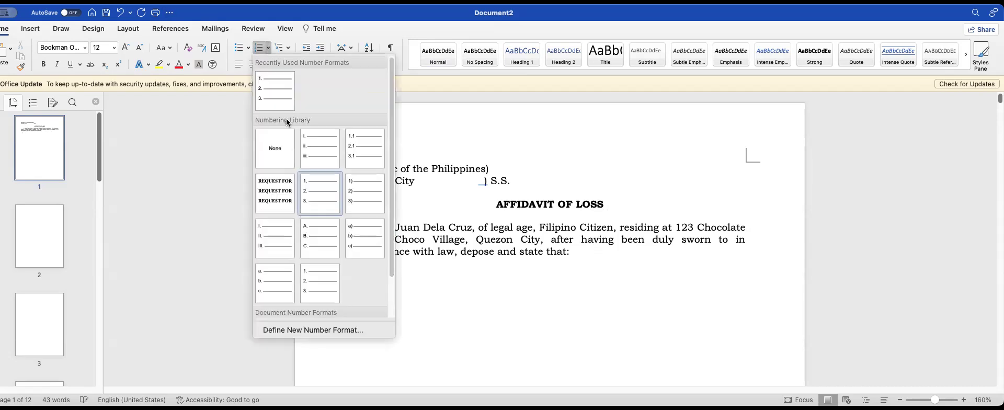
left_click(272, 84)
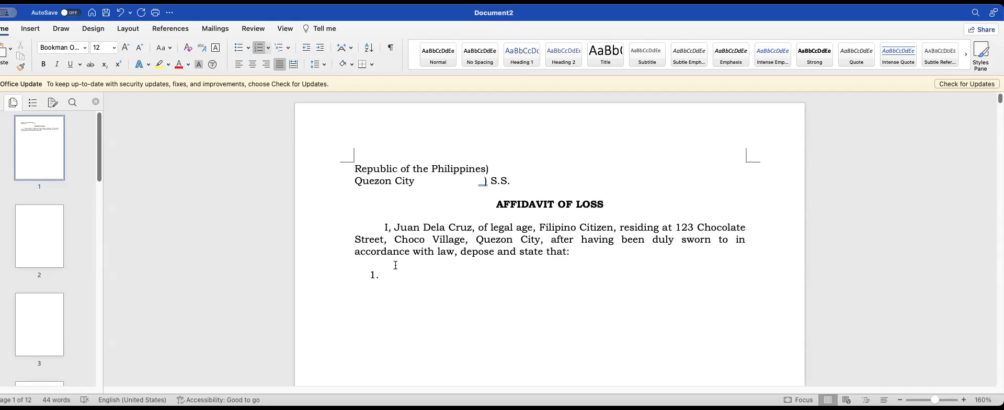
type("x x x x x x")
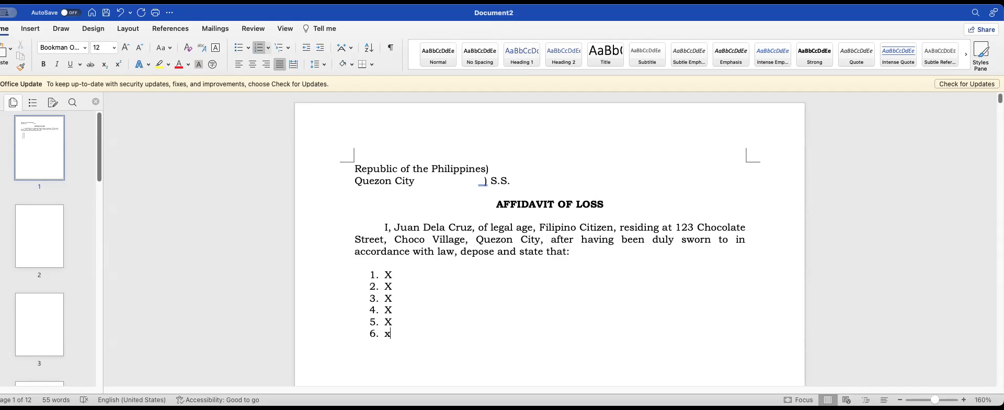
Replace item 1's placeholder with "I am a duly licensed driver in accordance with pertinent Land Transportation laws, rules, and regulations and was".
left_click(405, 271)
key("BackSpace")
type("A")
key("BackSpace")
type("I am a duly licensed d")
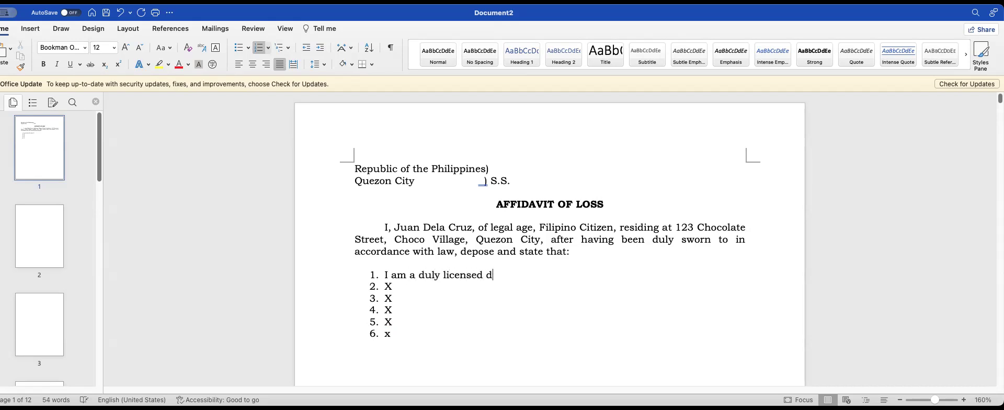
type("river in accord")
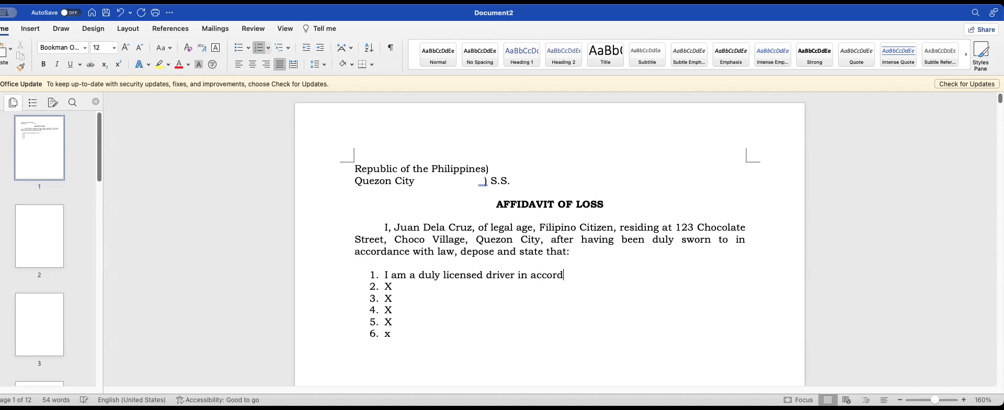
type("ance with pertin")
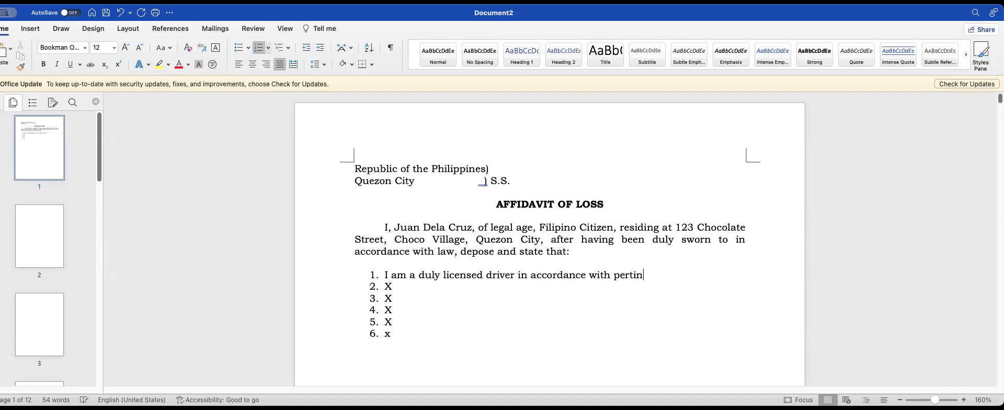
type("ent Land Transpo")
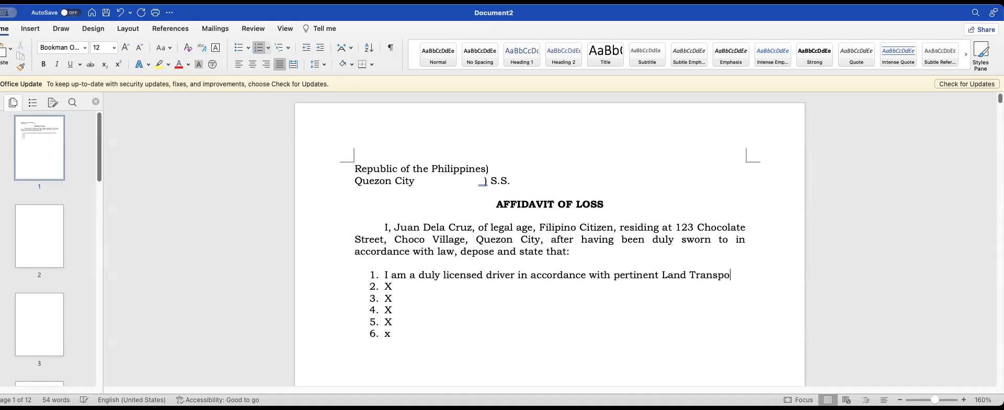
type("rtation laws, r")
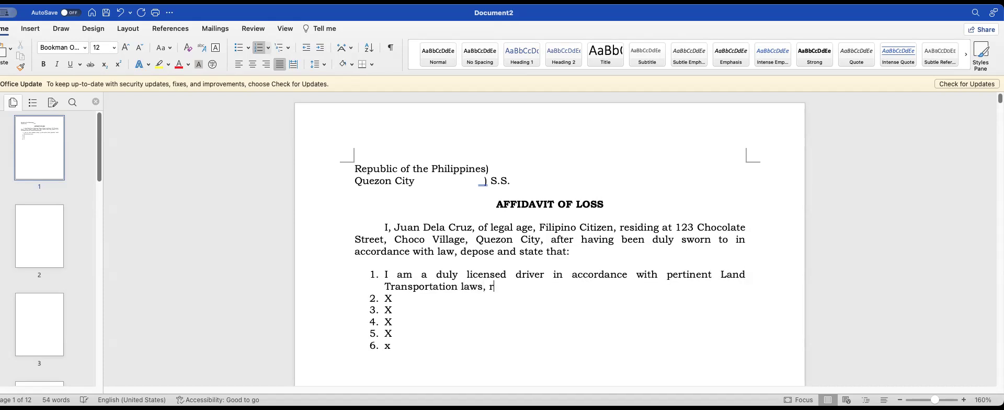
type("ules, and regulations and was ")
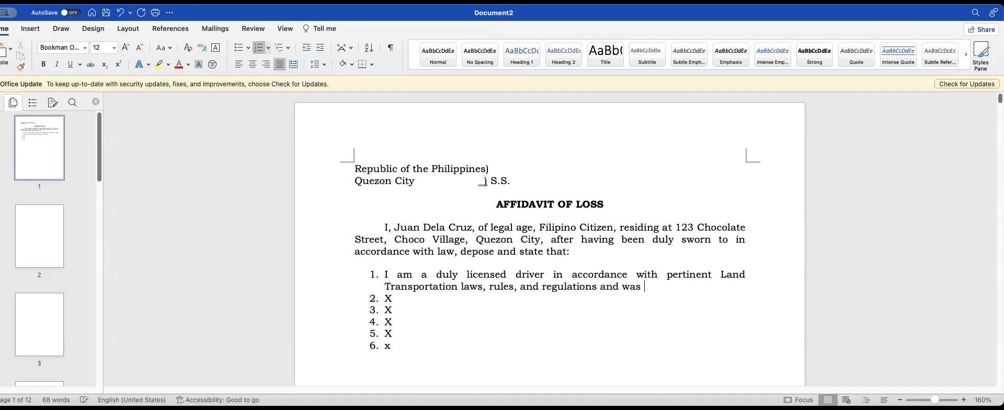
Continue item 1 with "issued a corresponding Non-Professional Driver's License with number", the license number and "which is valid until December 31, 2033;".
type("issued a correspond")
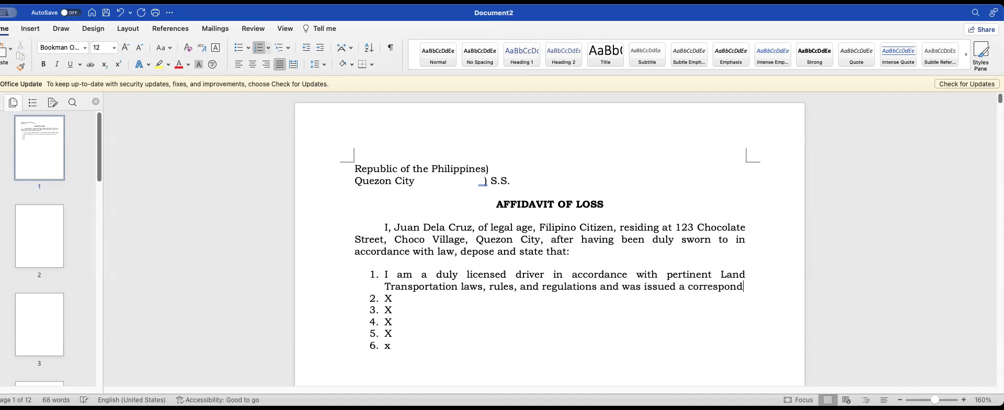
type("ing Non-Pro")
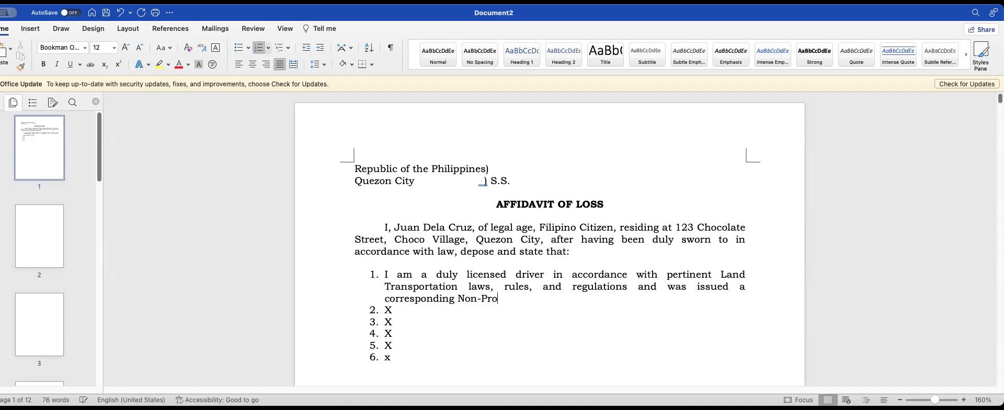
type("fessional Driver's")
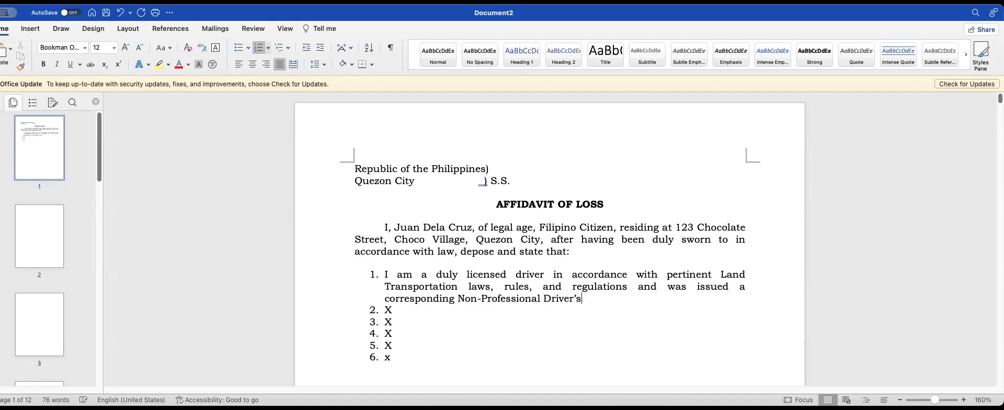
type(" License with number")
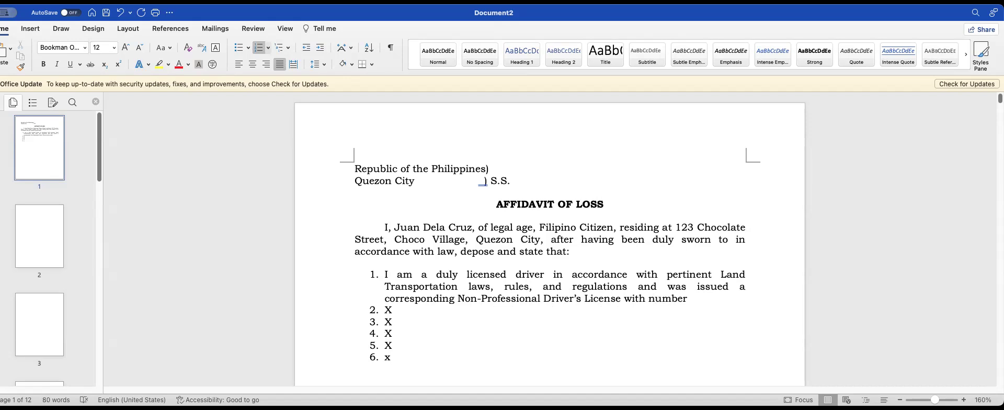
type("D")
type("0")
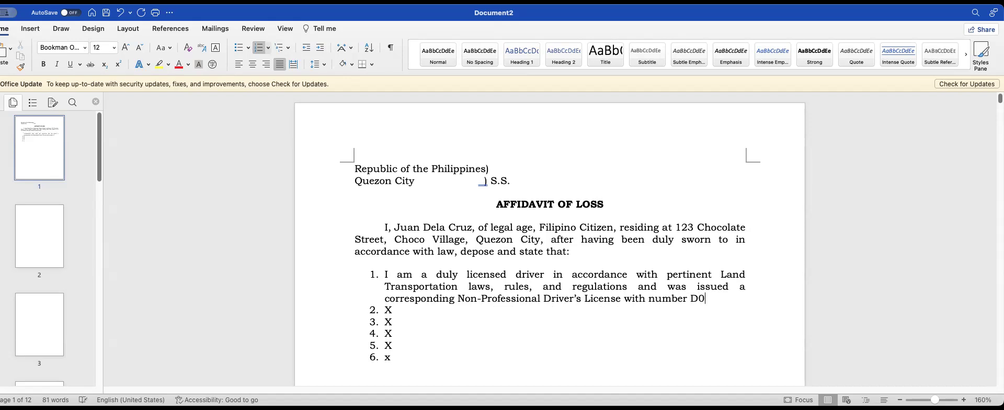
type("123-1-1-1-1")
type(" which is ")
type("valid until ")
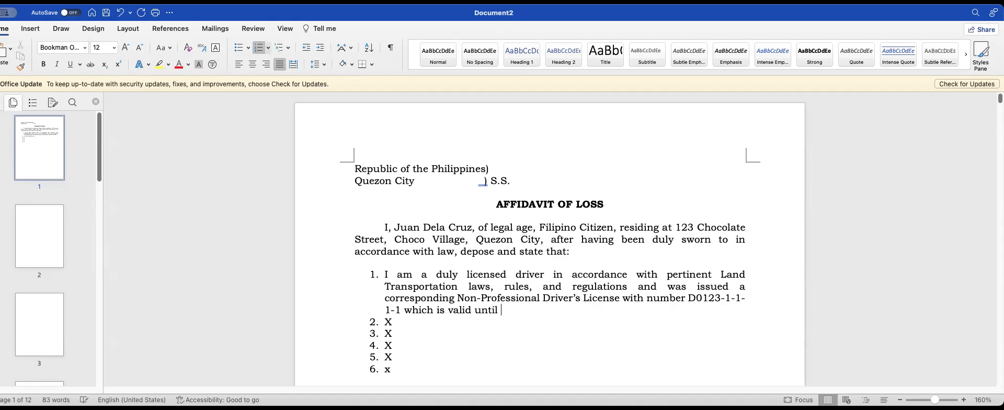
type("December 31, 20")
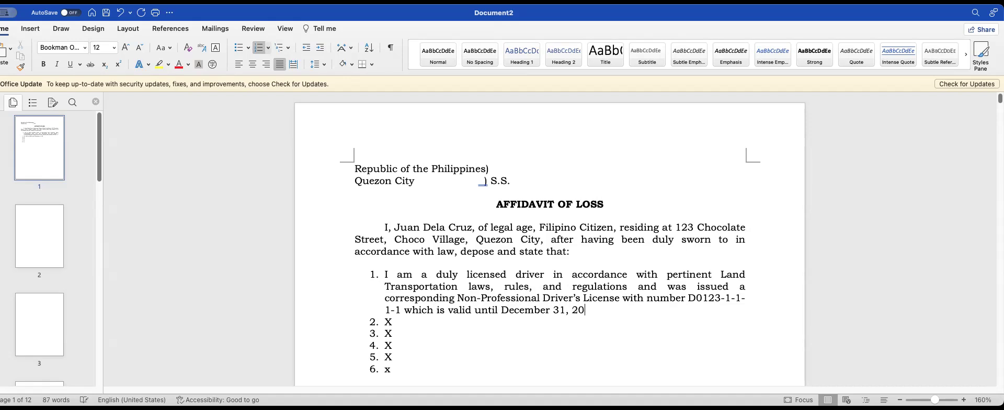
type("33")
type(";")
Add a second list item beginning with "Sometime in November".
key("Return")
type("Some time in")
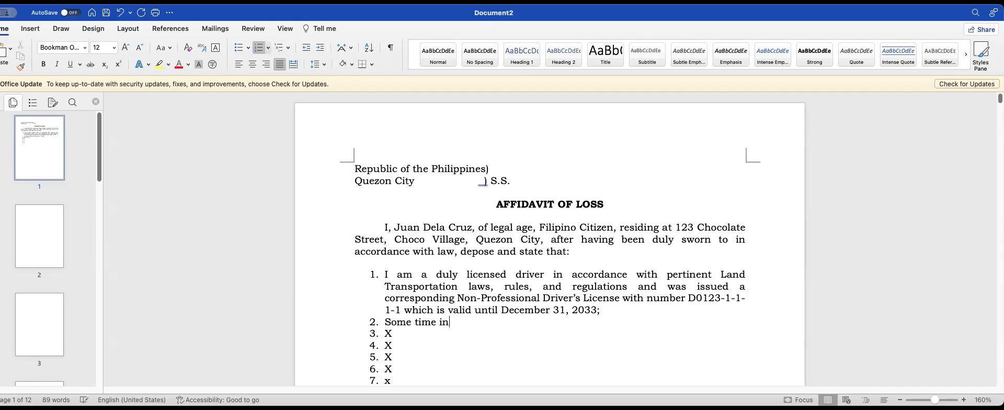
key("BackSpace")
key("BackSpace")
key("BackSpace")
key("BackSpace")
key("BackSpace")
key("BackSpace")
key("BackSpace")
key("BackSpace")
type("time in November")
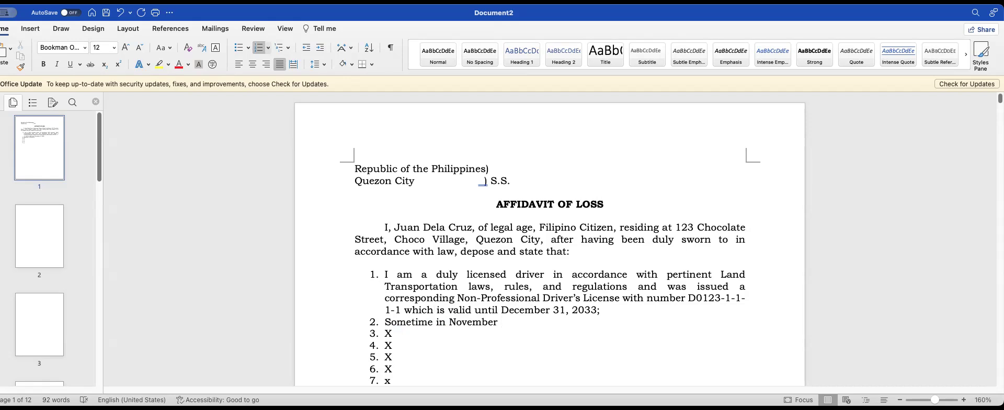
Replace "November" in item 2 with "December 2024, said".
key("BackSpace")
key("BackSpace")
key("BackSpace")
key("BackSpace")
key("BackSpace")
key("BackSpace")
key("BackSpace")
key("BackSpace")
type("December 2o024")
key("BackSpace")
key("BackSpace")
key("BackSpace")
key("BackSpace")
key("BackSpace")
key("BackSpace")
type("2")
key("BackSpace")
type("2024, said ")
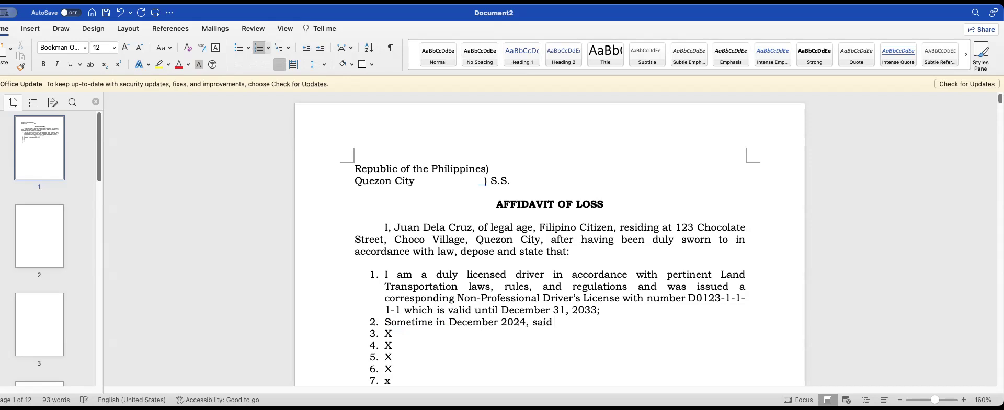
Finish item 2 with "driver's license was misplaced and got lost;".
type("driver's licens")
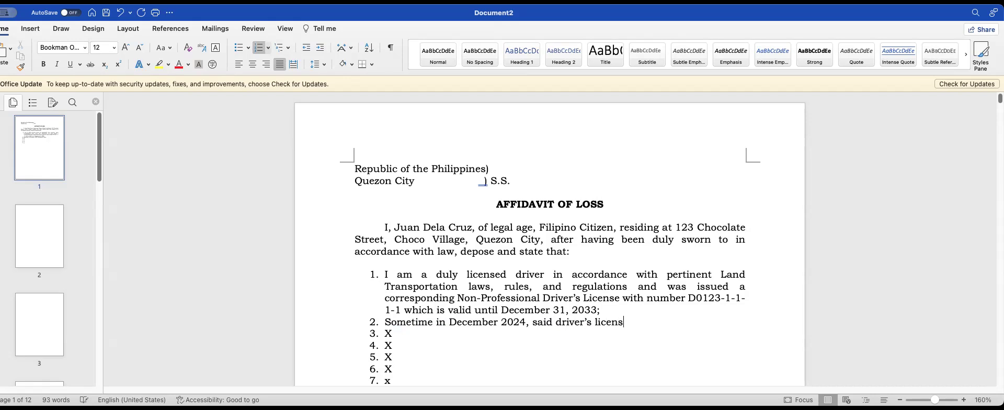
type("e was m")
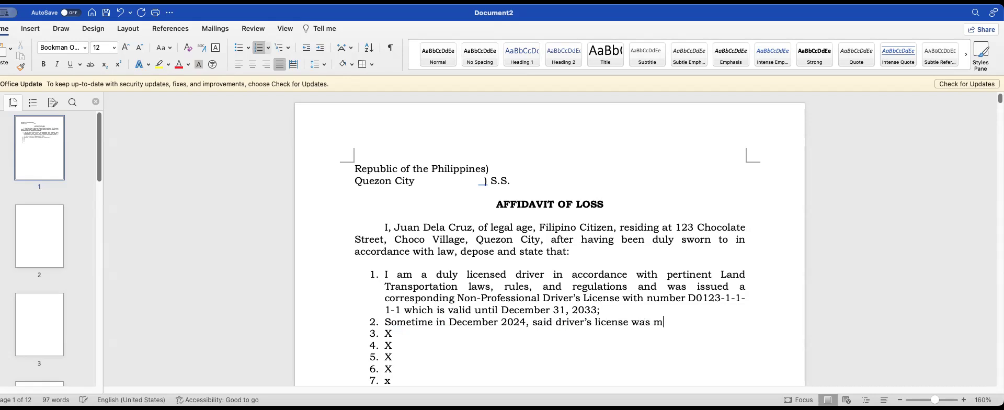
type("isplaced and got lost;")
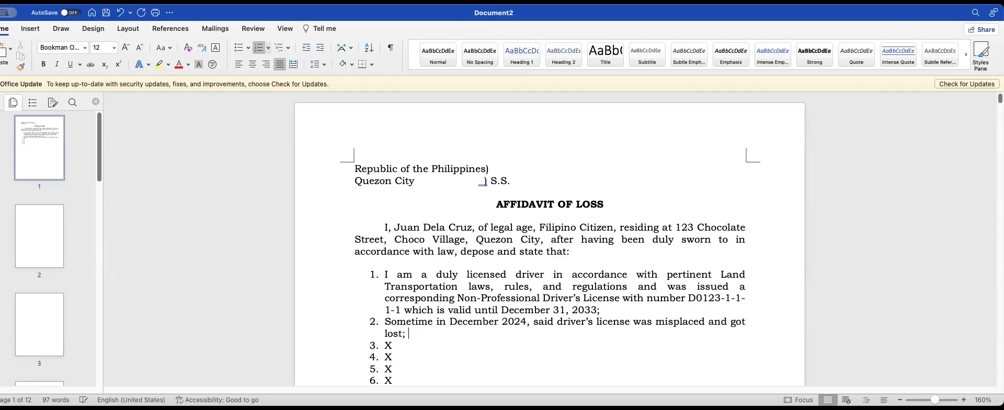
Replace the placeholder in list item 3 with "Efforts were exerted to locate said driver's license,".
key("Down")
key("BackSpace")
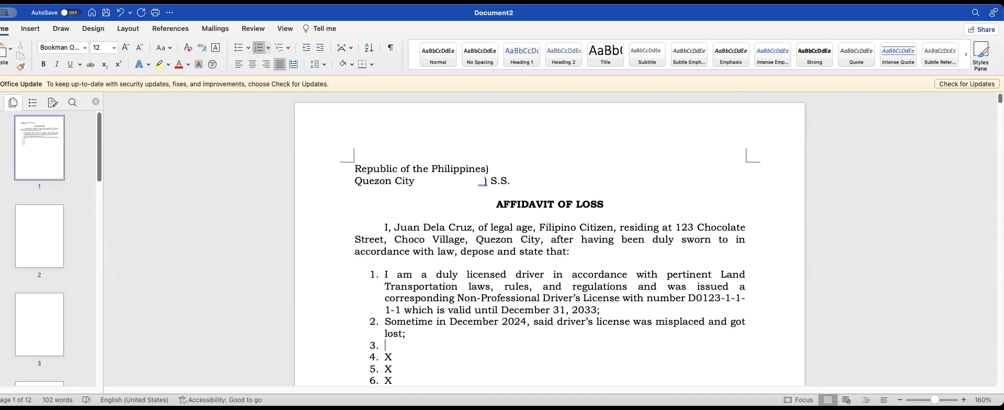
type("Eff")
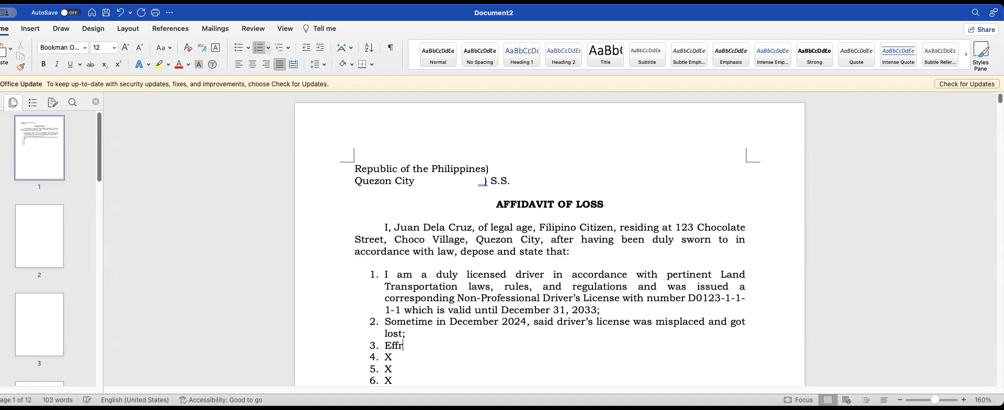
type("orts were exerted to lcate")
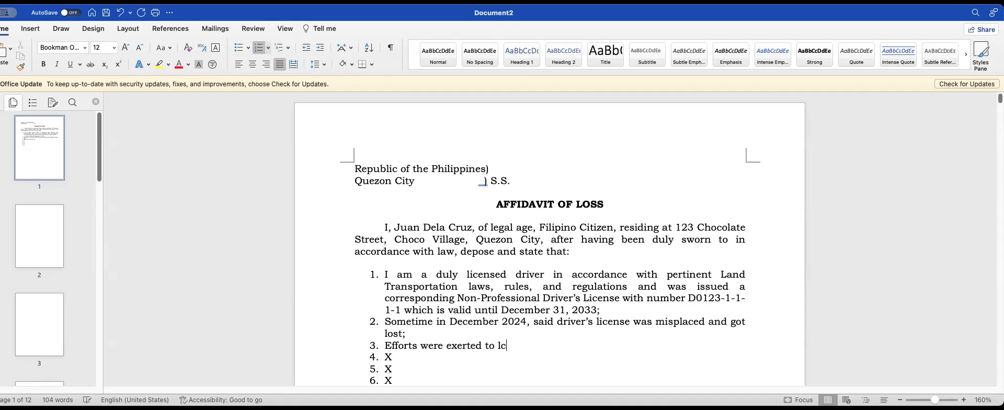
key("BackSpace")
key("BackSpace")
key("BackSpace")
key("BackSpace")
type("ocate said ")
type("driver's license, ")
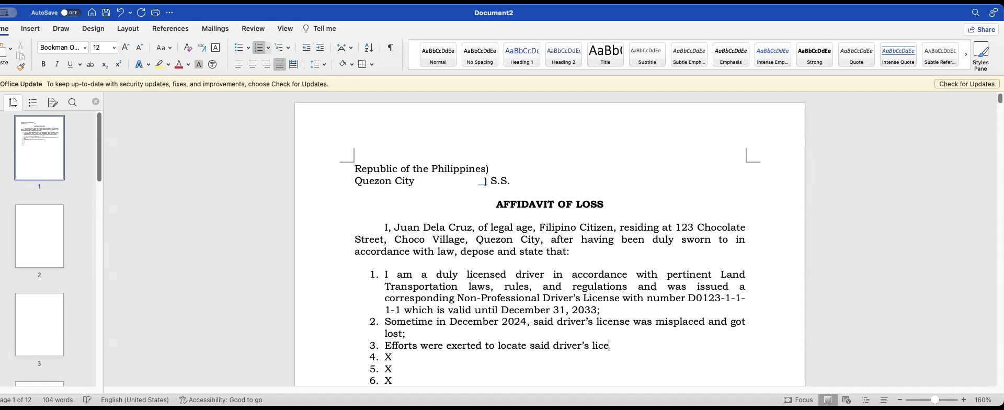
Finish item 3 with "but in spite of diligent search, it could not be found and the same is now beyond recovery;".
type("but in spite of")
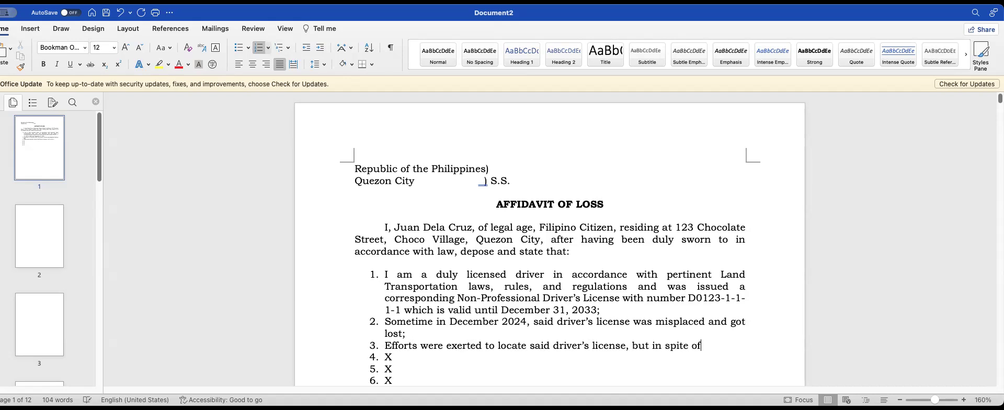
type(" diligent")
type("search, it coun")
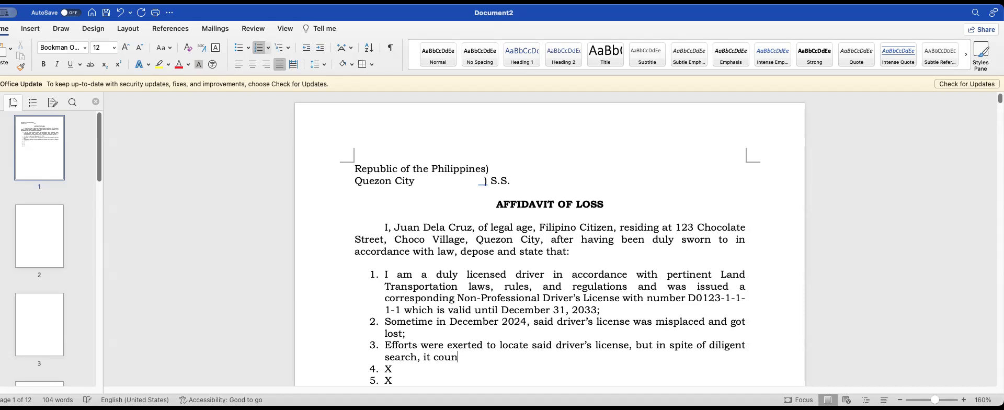
key("BackSpace")
type("ld not be found and the same is now beyond ")
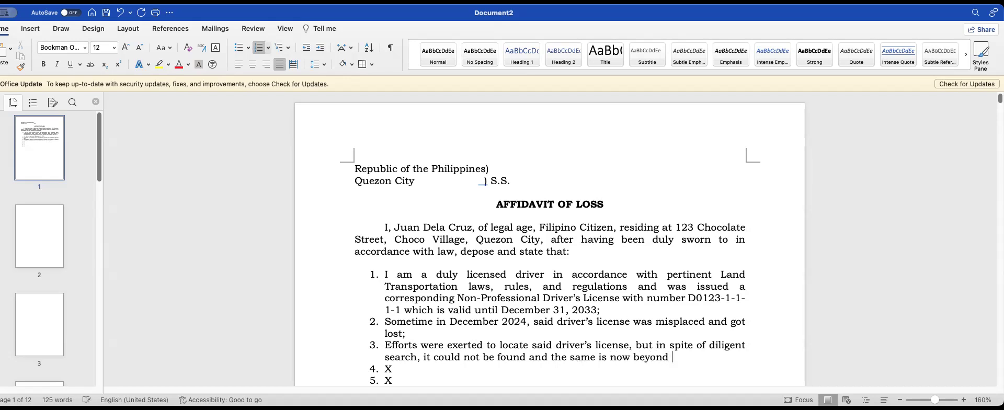
type("recovery;")
Replace the item 4 placeholder with "Said Driver's License has not been confiscated by the LTO, Police or other".
key("Down")
key("BackSpace")
type("\\")
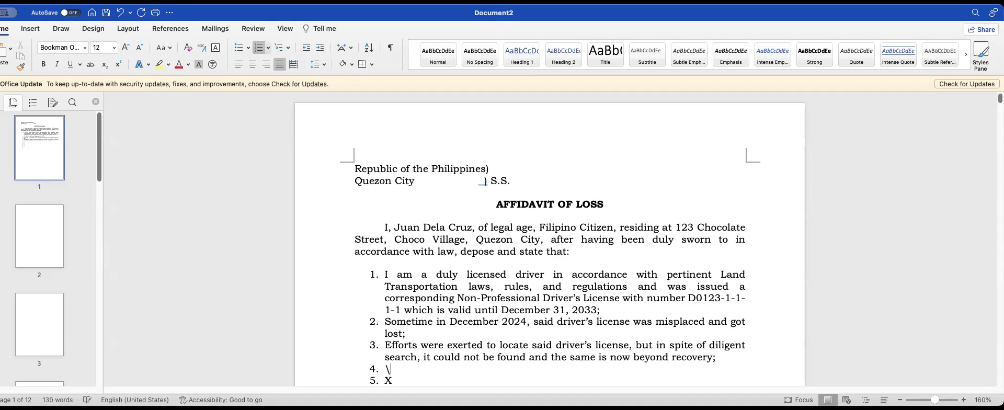
key("BackSpace")
type("Said Driver'")
type("s License has not been confiscated by te")
key("BackSpace")
type("he LTO, Police or other")
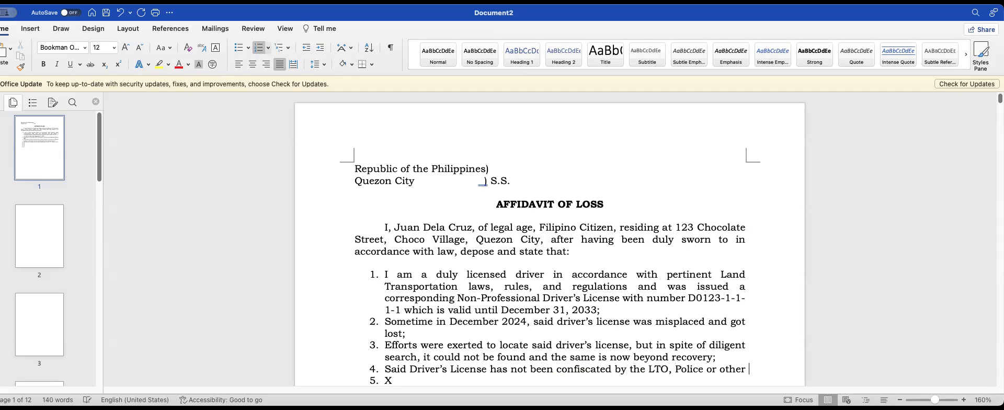
Finish item 4 with "traffic enforcers for any traffic violation;".
key("BackSpace")
key("BackSpace")
key("BackSpace")
type("traf")
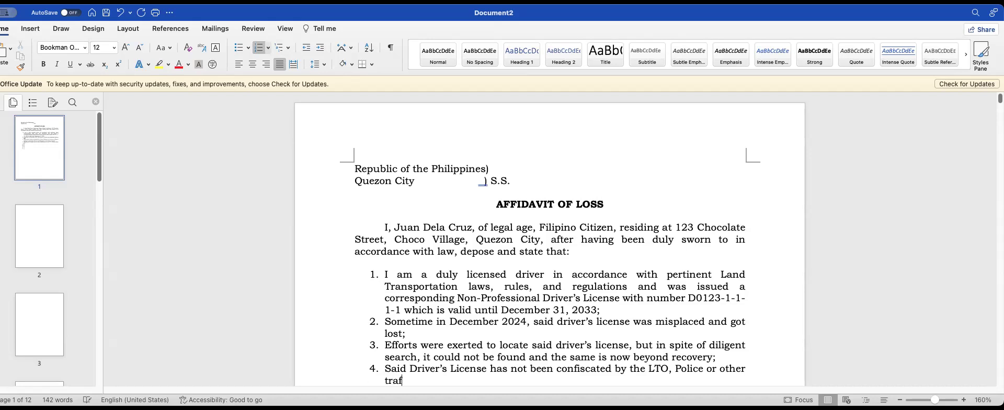
type("fic enforcers for any traff")
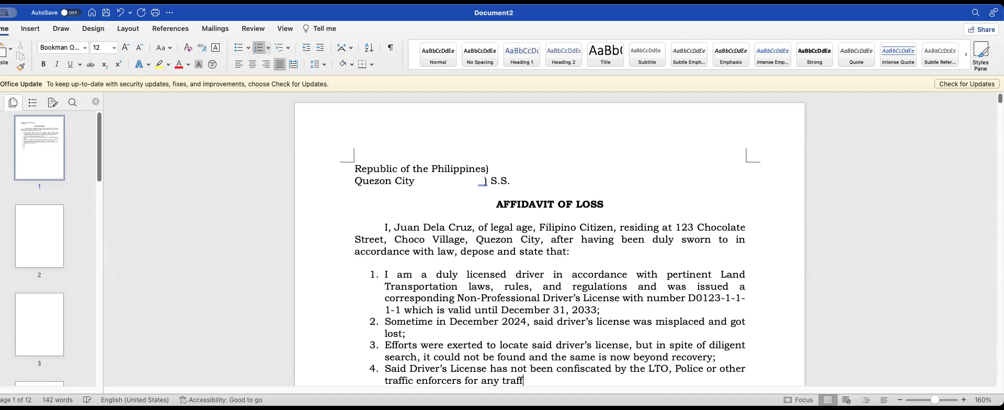
type("ic violation;")
Begin list item 5 with "As such, I am executing this Affidavit of Loss to attest".
key("Return")
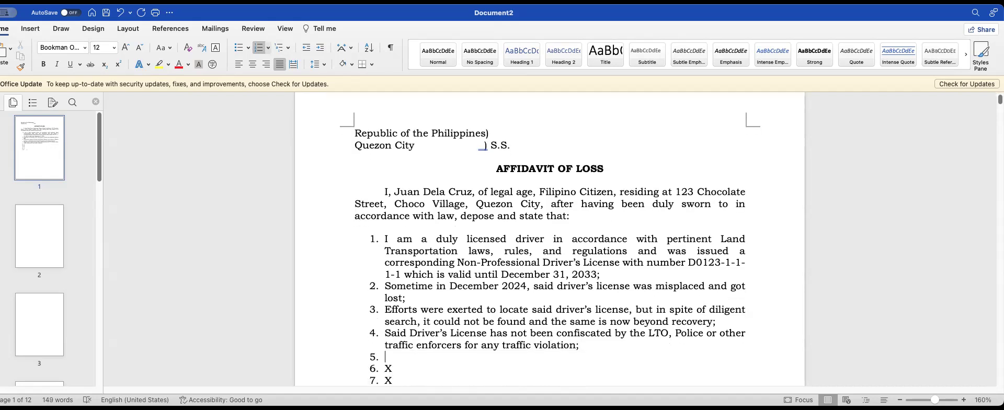
type("As such, I am exec uting this")
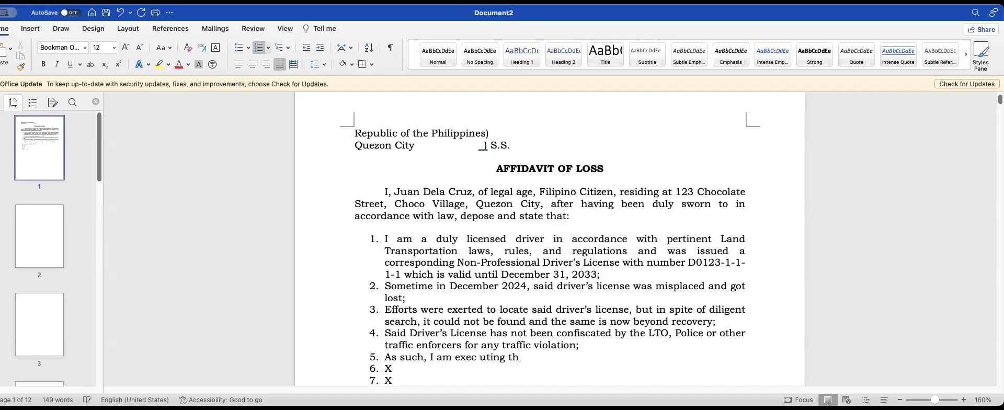
key("BackSpace")
key("BackSpace")
key("BackSpace")
key("BackSpace")
key("BackSpace")
key("BackSpace")
key("BackSpace")
key("BackSpace")
key("BackSpace")
key("BackSpace")
key("BackSpace")
type("uting this Affidav")
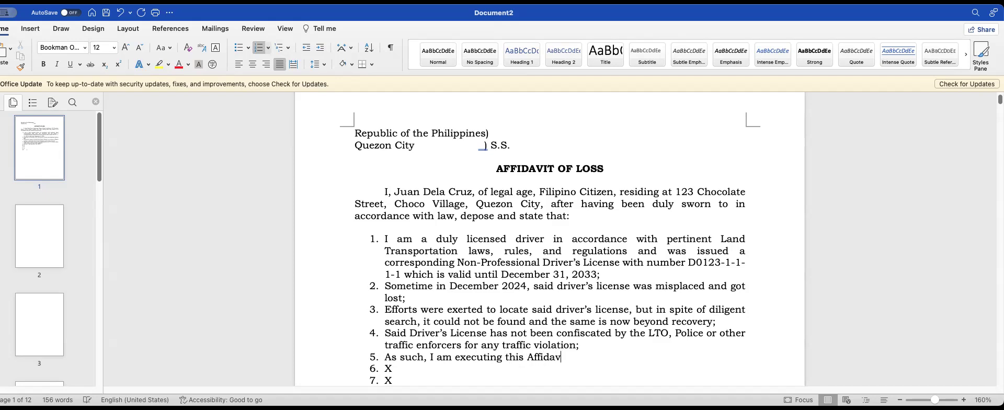
type("it of Loss to attest t")
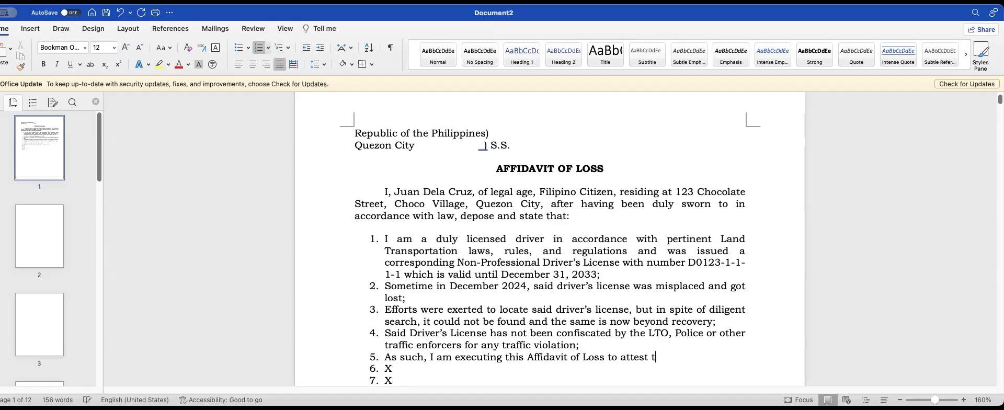
Continue item 5 with "to the truth of the foregoing, and to support my application for the issuance".
type("o the truth of the fe")
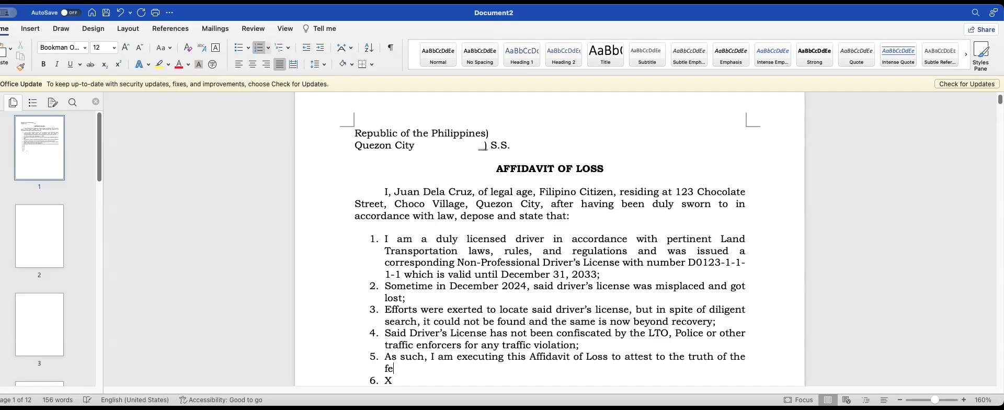
key("BackSpace")
type("oregoing,")
type(" and to support my")
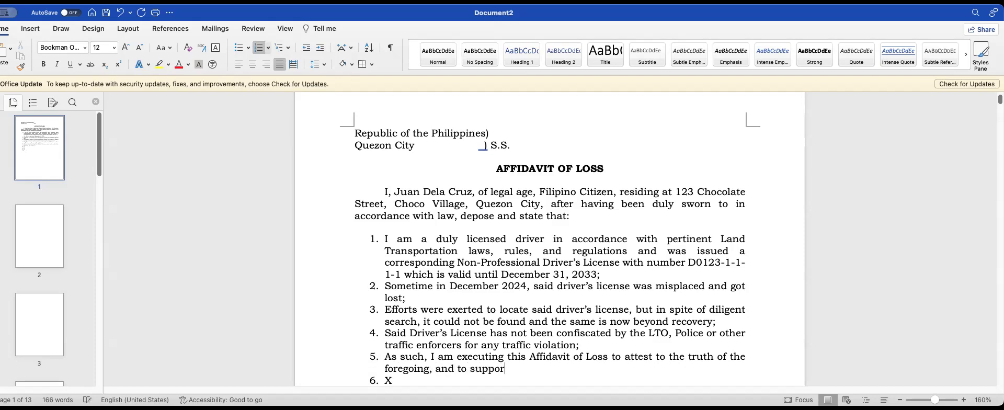
type(" application for the issua")
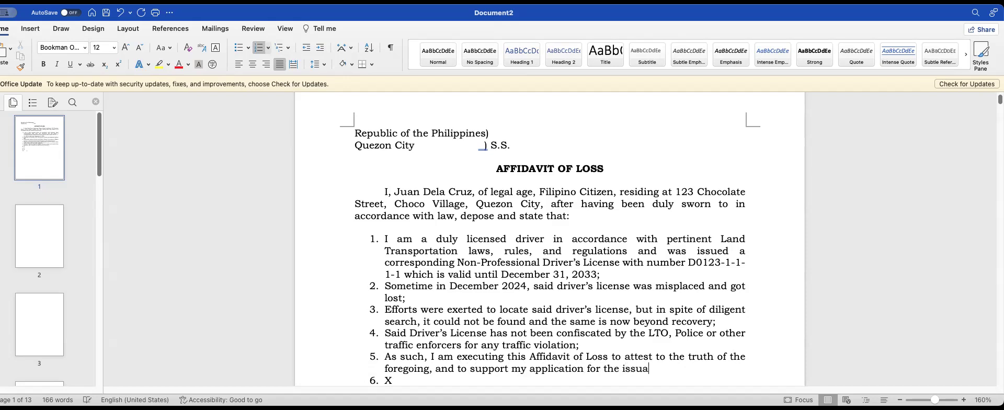
Finish item 5 with "of a new Non-Professional Driver's License, in lieu of the one that was lost;".
type("nce of a new Non")
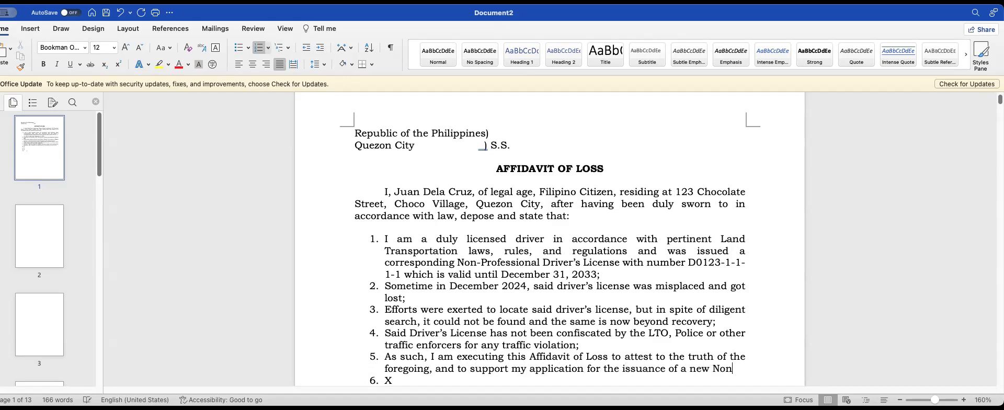
type("-Professiona")
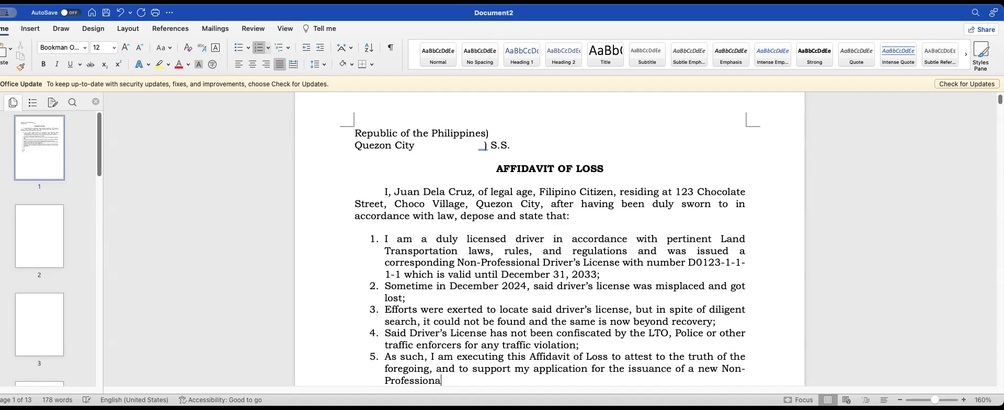
type("l Driver's License, ")
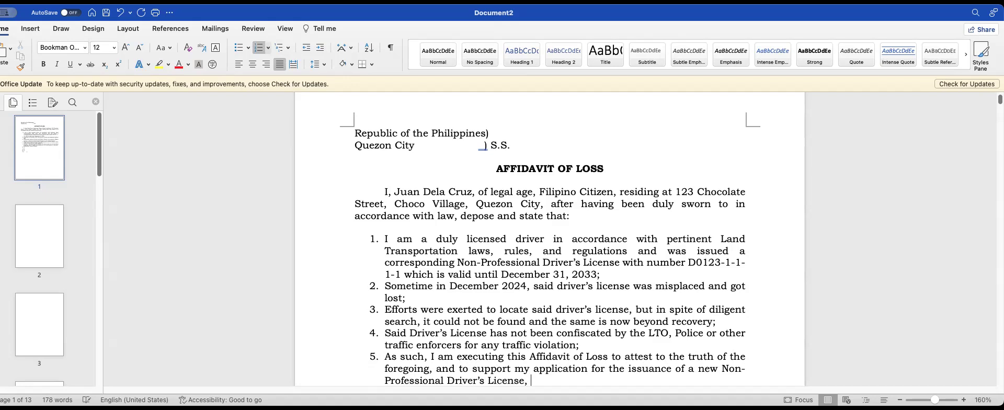
type("in lieu of the one that was lost;")
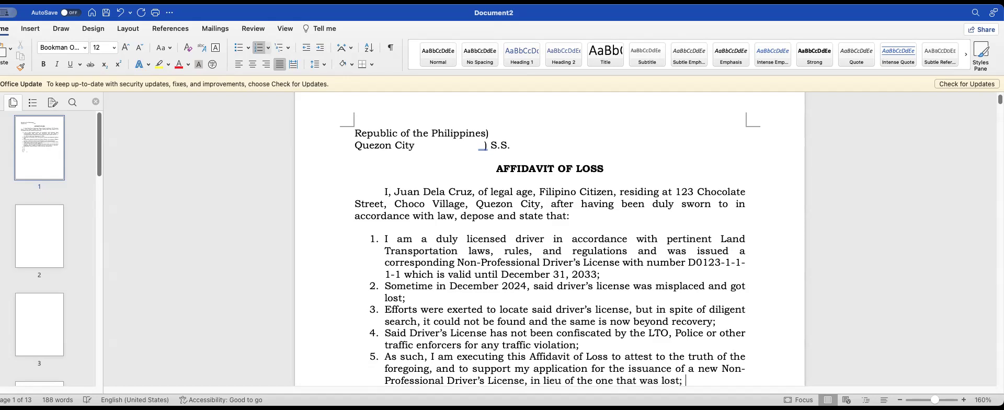
Open an unnumbered paragraph at the left margin below item 5, leaving blank space between it and the list.
key("Return")
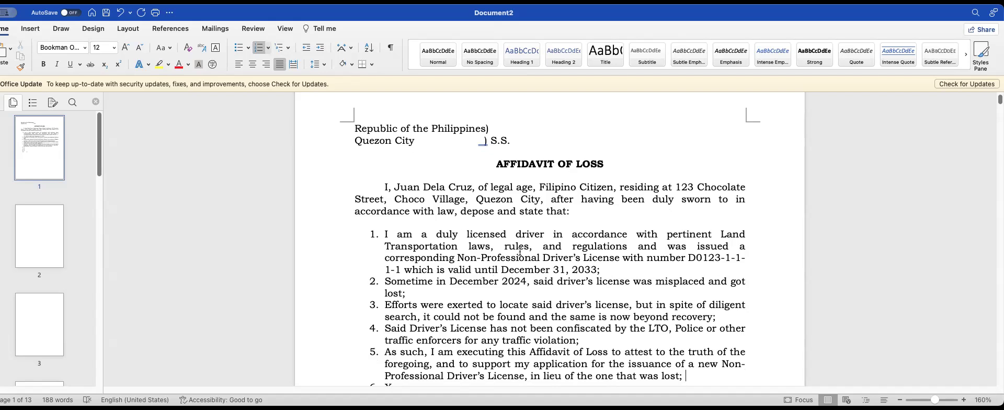
scroll(638, 225, "down", 2)
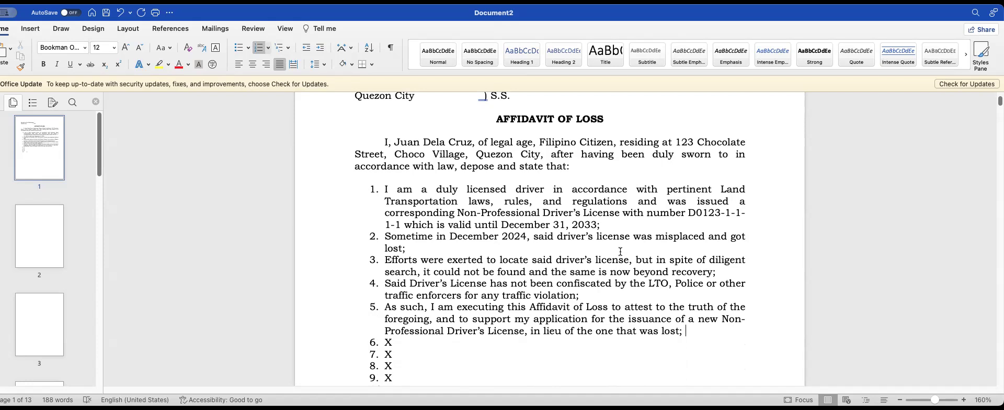
key("BackSpace")
key("BackSpace")
key("Down")
key("End")
key("BackSpace")
key("BackSpace")
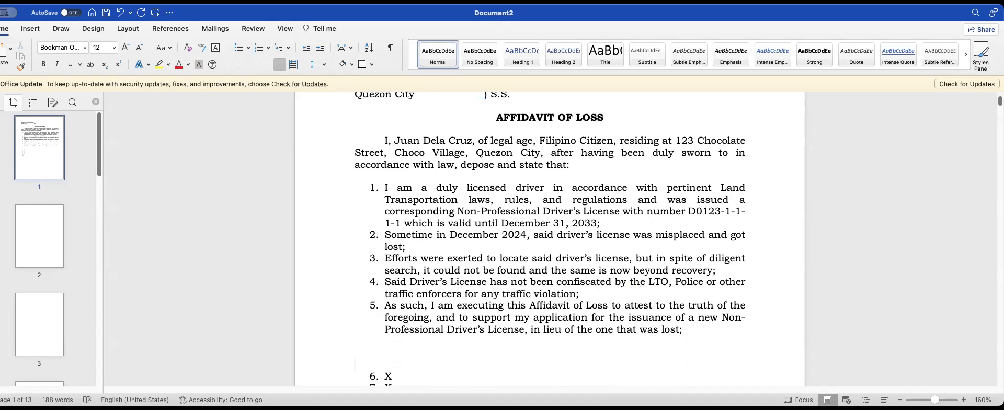
Begin the closing paragraph with "IN WITNESS WHEREOF, I have hereunto set my hand this".
type("IN WITNESS")
type(" WHERE")
type("OF, I have ")
type("hereunto ")
type("set my hand this ")
Complete the closing paragraph with "16th of December 2024 in Quezon City, Metro Manila, Philippines.".
type("16th of De")
type("cember 2024 ")
type("in Quezon City, ")
type("Metro Manila,")
type(" Philippines.")
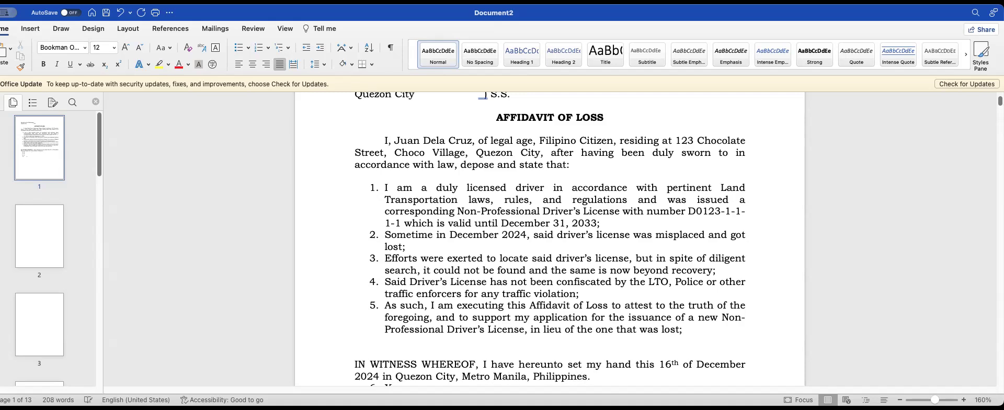
Indent the first line of the closing paragraph and insert eight blank lines between it and the leftover placeholder items.
left_click(352, 364)
key("Tab")
scroll(597, 370, "down", 5)
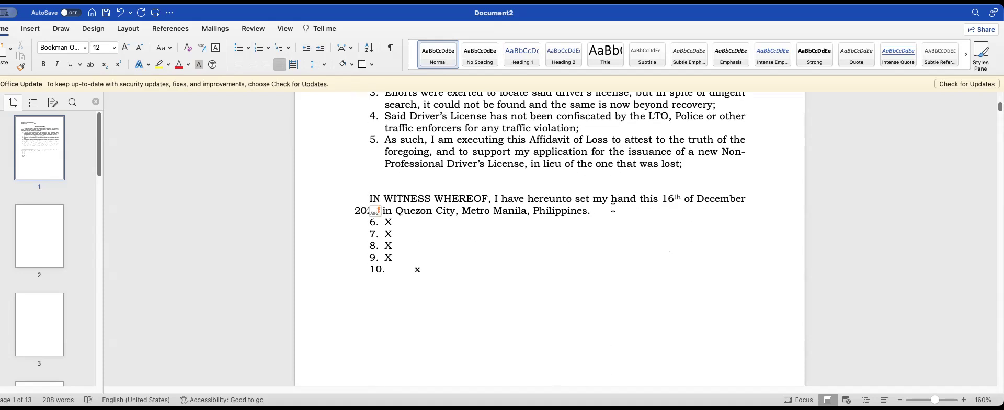
key("Return")
key("Return")
key("Return")
key("Return")
key("Return")
key("Return")
key("Return")
key("Return")
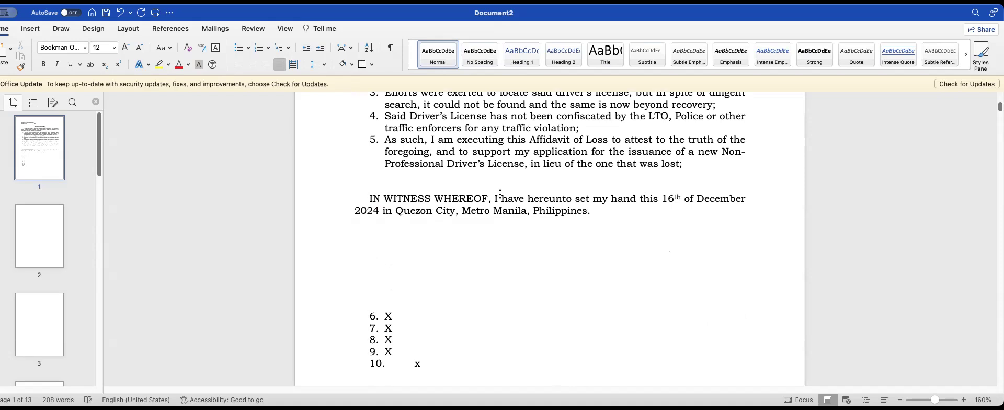
Review the affidavit from the venue heading and the affiant's personal details through the numbered statements to the closing paragraph.
scroll(501, 194, "up", 8)
scroll(492, 268, "down", 5)
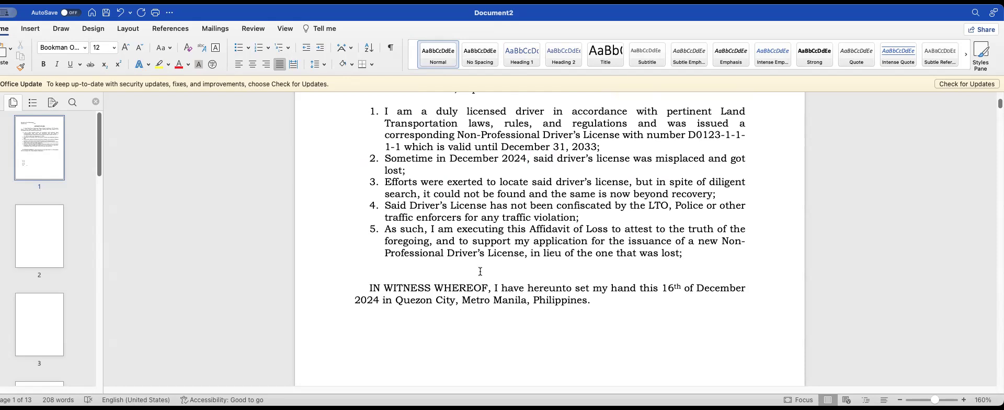
left_click(420, 321)
scroll(410, 312, "up", 3)
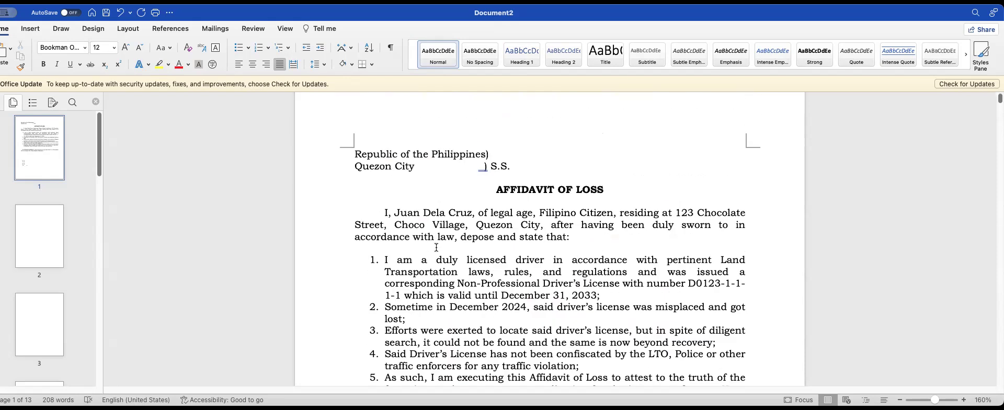
scroll(449, 235, "down", 5)
scroll(450, 238, "up", 3)
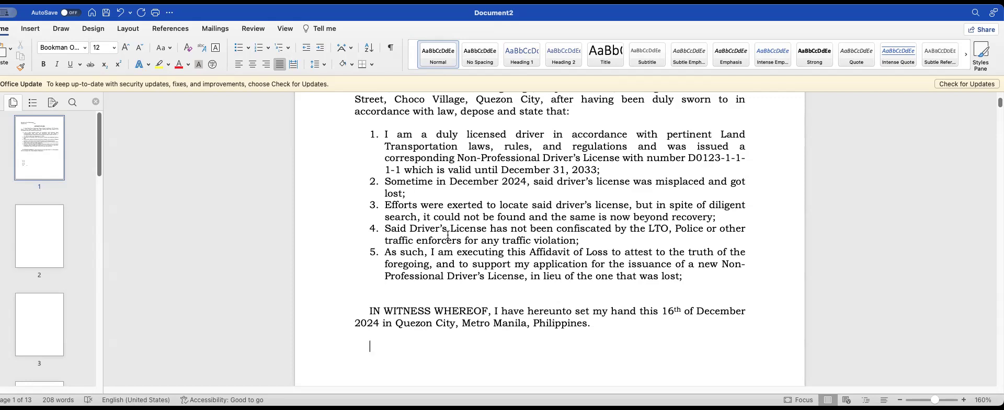
scroll(480, 242, "up", 5)
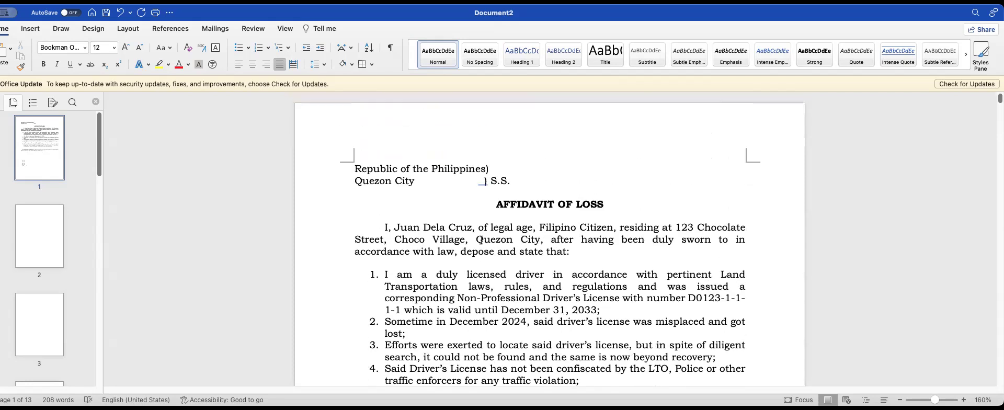
left_click_drag(350, 188, 553, 175)
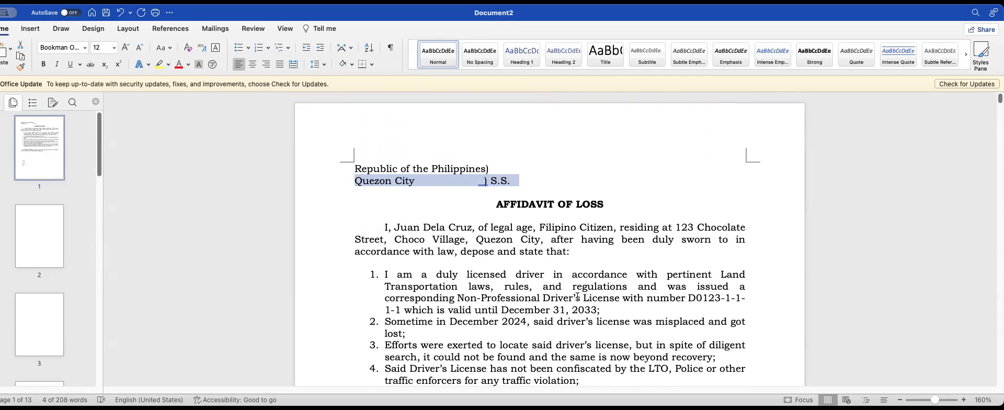
left_click_drag(443, 226, 476, 242)
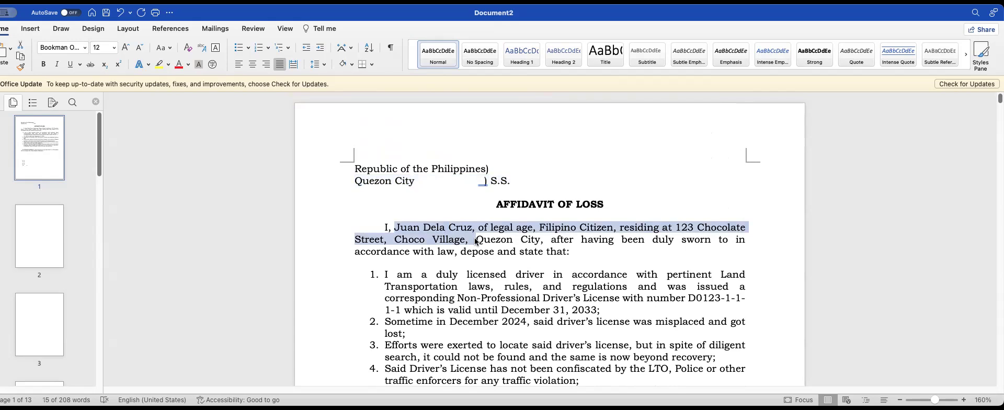
scroll(495, 257, "down", 5)
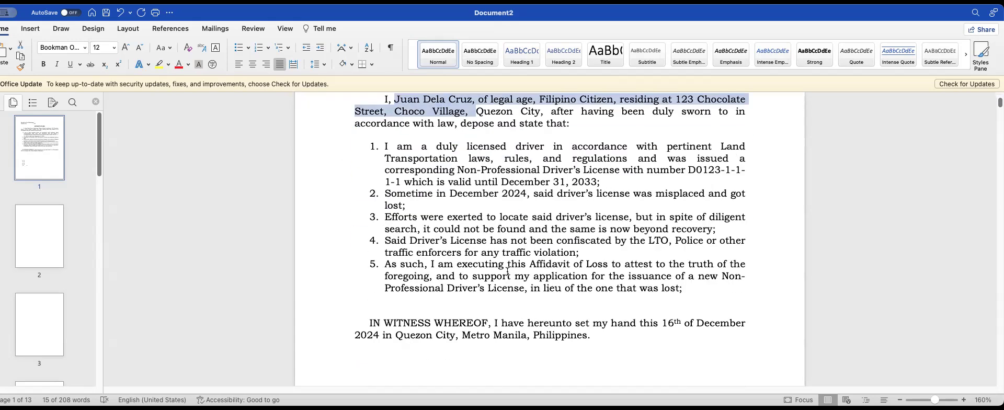
Remove three of the blank lines between the closing paragraph and the leftover placeholder items.
scroll(511, 282, "down", 5)
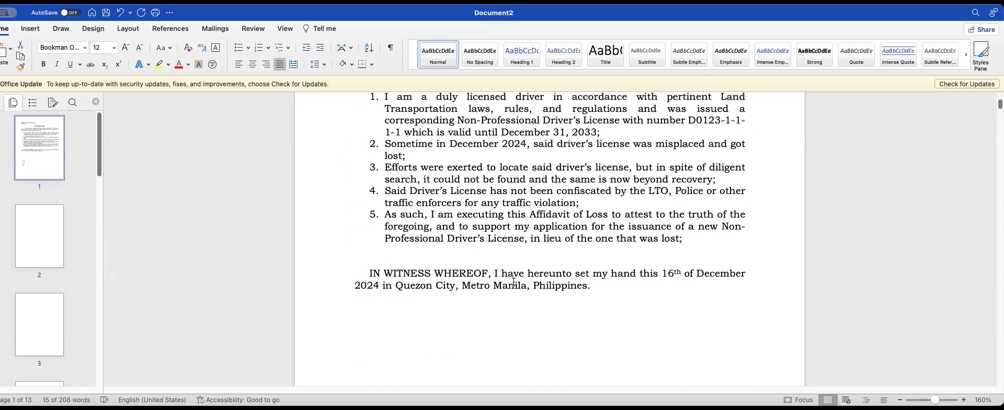
scroll(514, 282, "down", 1)
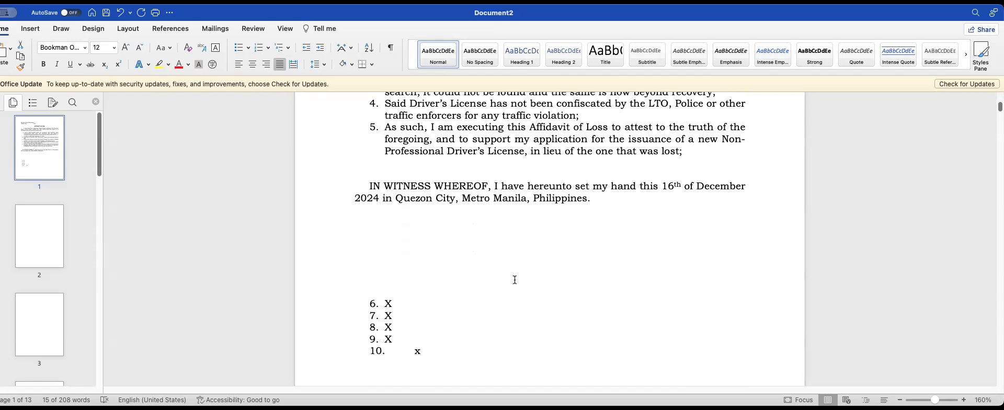
left_click(433, 239)
scroll(561, 366, "down", 4)
scroll(417, 238, "up", 5)
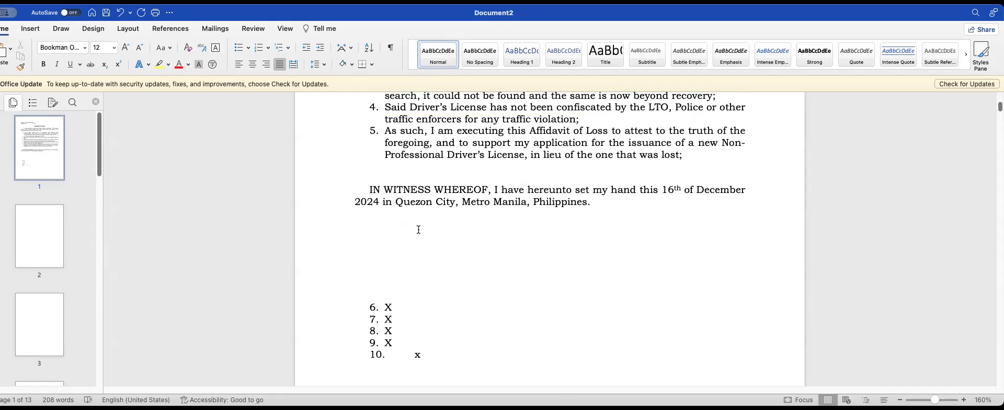
scroll(622, 226, "up", 10)
scroll(622, 226, "down", 10)
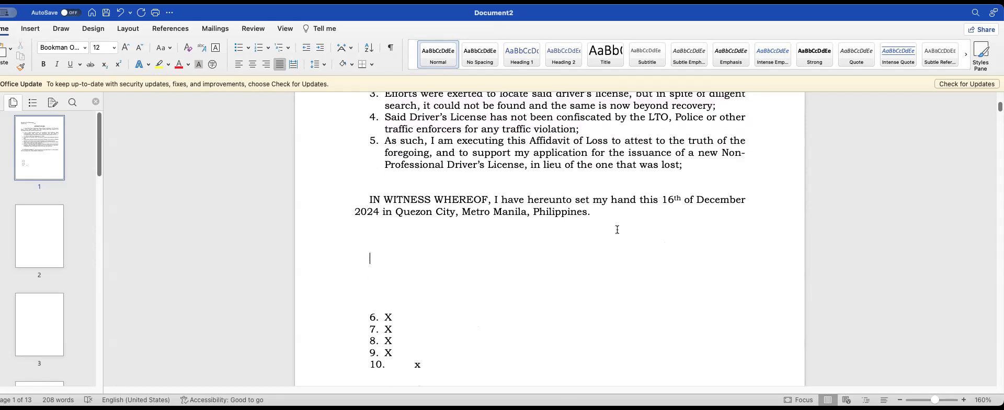
key("BackSpace")
key("BackSpace")
key("BackSpace")
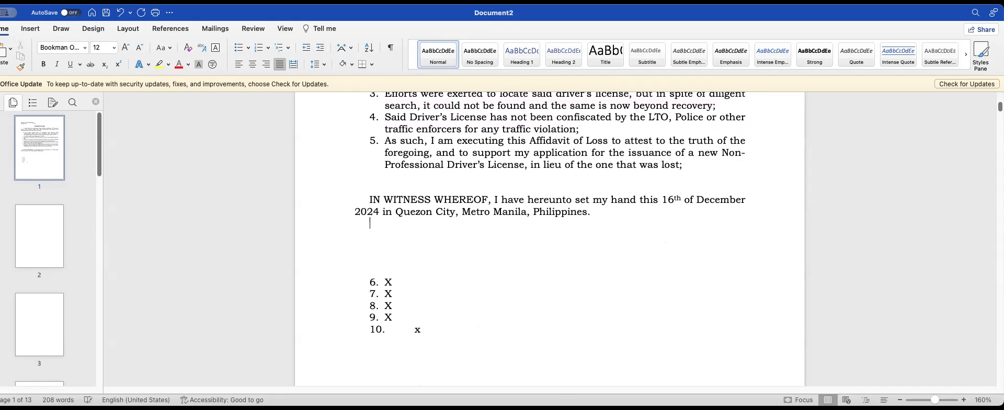
Add the affiant's full name in bold capitals below the closing paragraph, with "Affiant" in regular weight on the next line.
key("Return")
key("super+b")
type("JUAN DELA CRUZ")
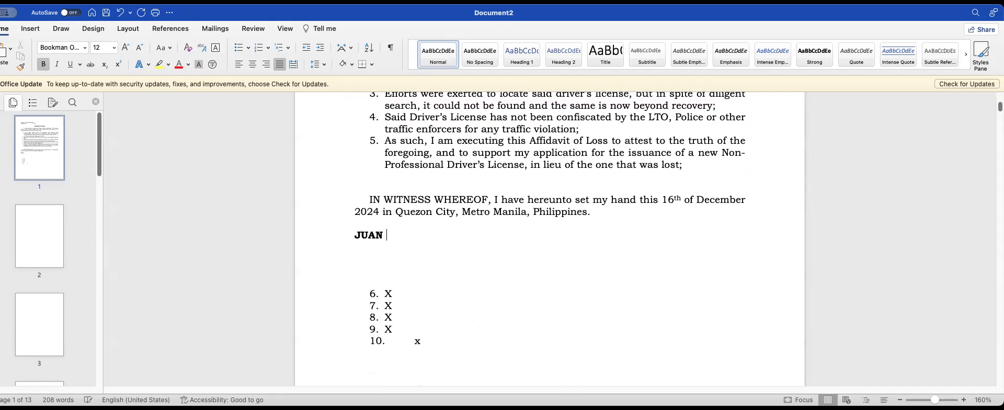
key("Return")
key("super+b")
type("AFF")
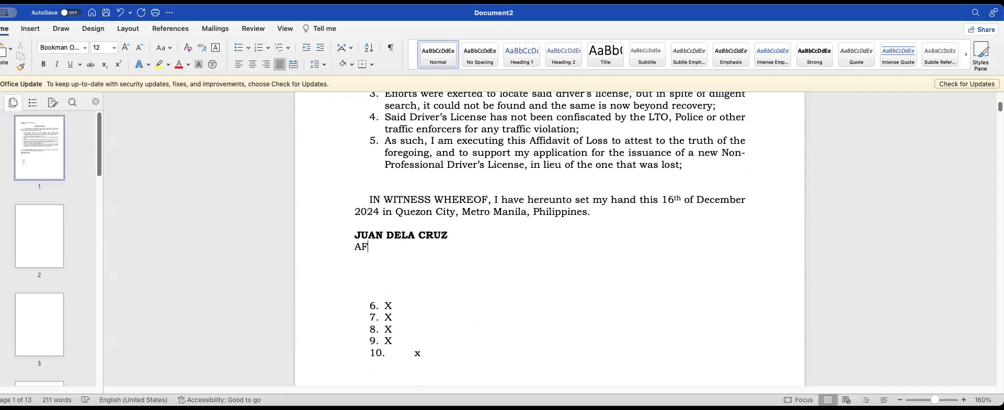
key("BackSpace")
key("BackSpace")
type("ffiant")
Right-align the affiant's name in the signature block and shift "Affiant" across with tabs so it sits beneath the name.
left_click_drag(349, 234, 459, 234)
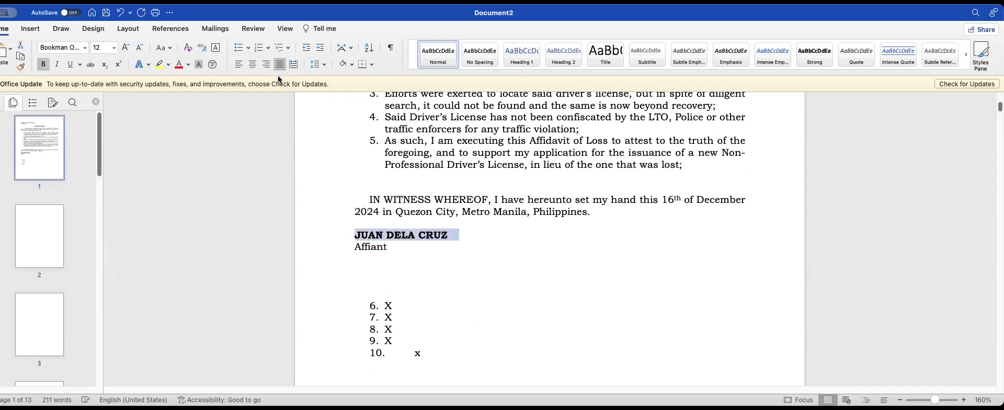
left_click(266, 64)
left_click(371, 248)
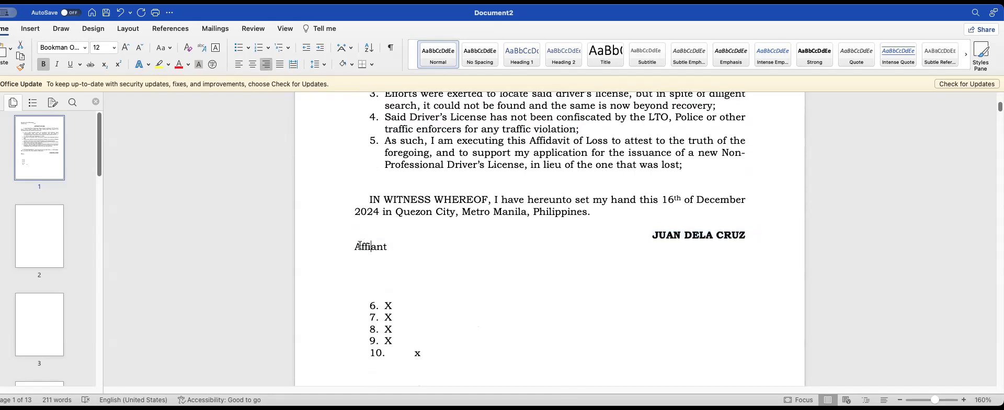
left_click(354, 246)
key("Tab")
key("Tab")
key("Tab")
key("Tab")
key("Tab")
key("Tab")
key("Tab")
key("Tab")
key("Tab")
key("Tab")
key("Tab")
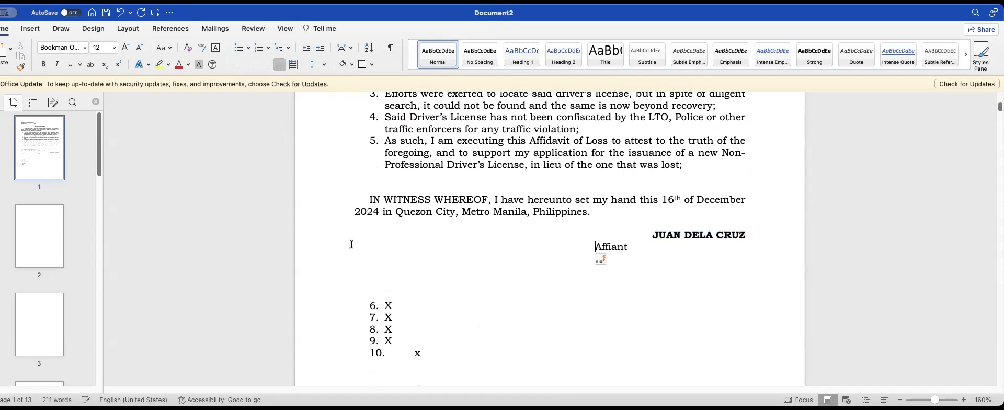
Insert one more blank line between the closing paragraph and the affiant's signature block.
right_click(522, 189)
left_click(622, 209)
key("Return")
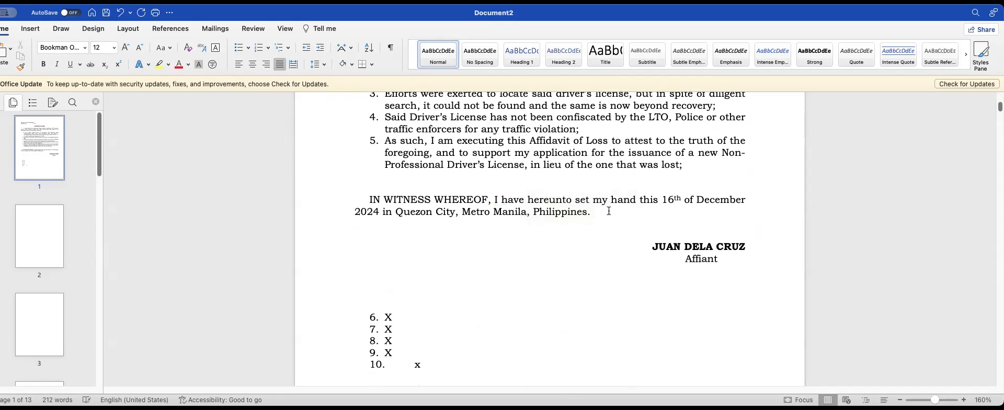
Add three blank lines below the affiant's signature block and enter a right-aligned "Notary Public" line.
scroll(627, 220, "down", 4)
scroll(664, 230, "up", 5)
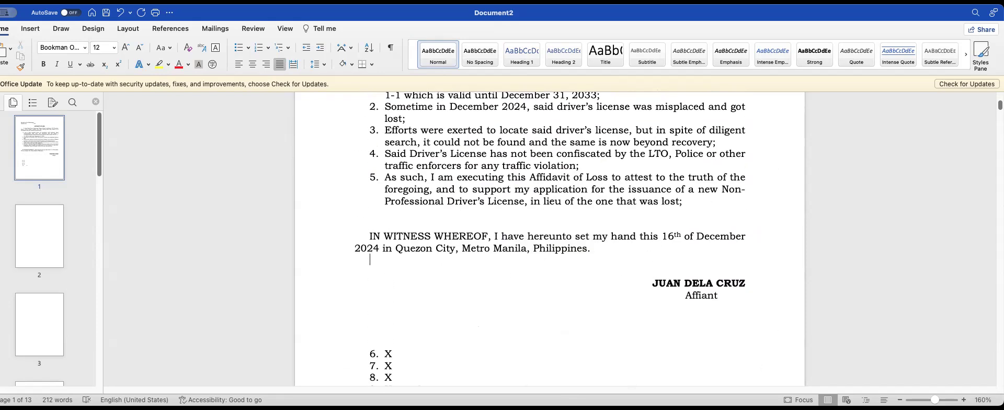
scroll(655, 333, "down", 2)
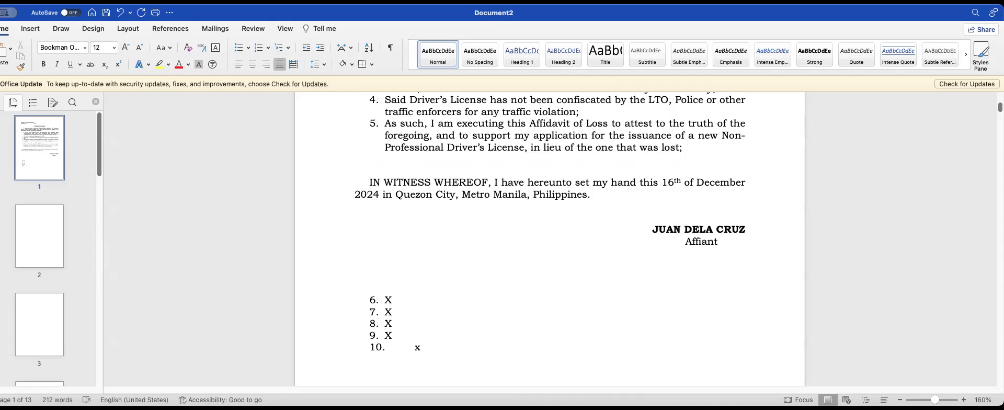
scroll(654, 241, "down", 2)
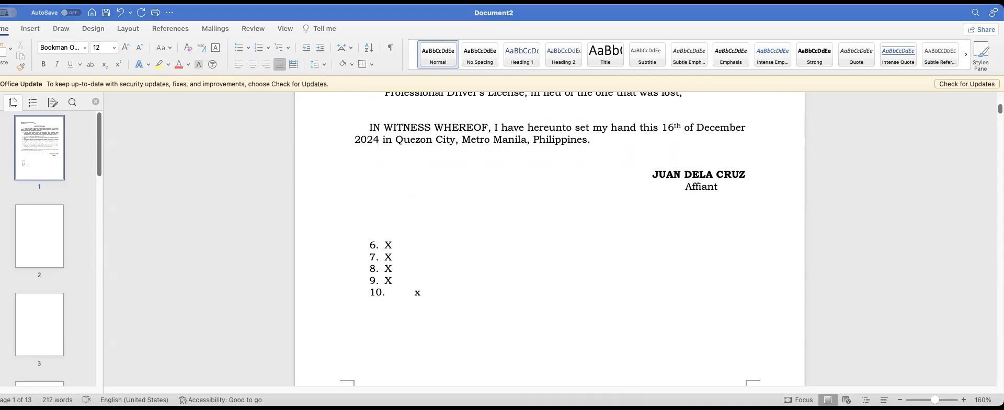
left_click(458, 213)
key("Return")
key("Return")
key("Return")
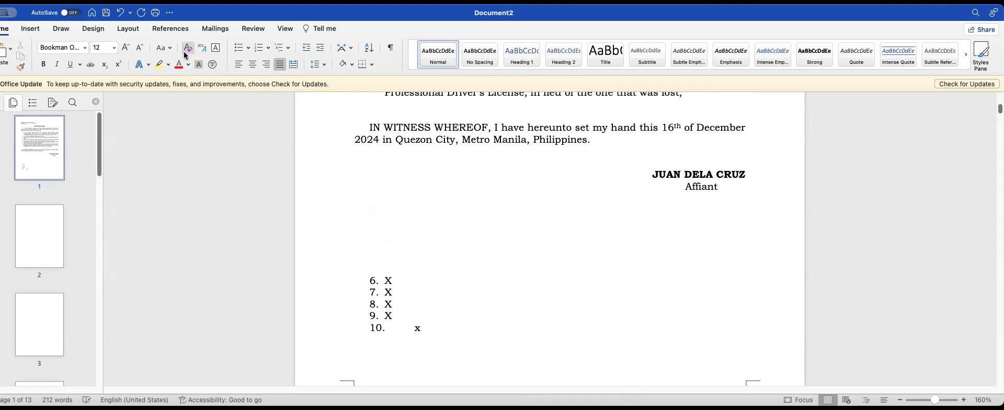
left_click(267, 64)
type("no")
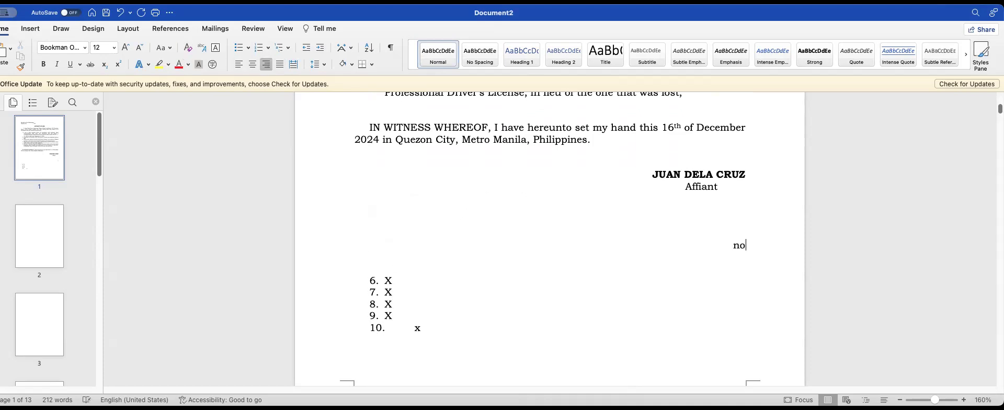
type("tary Public")
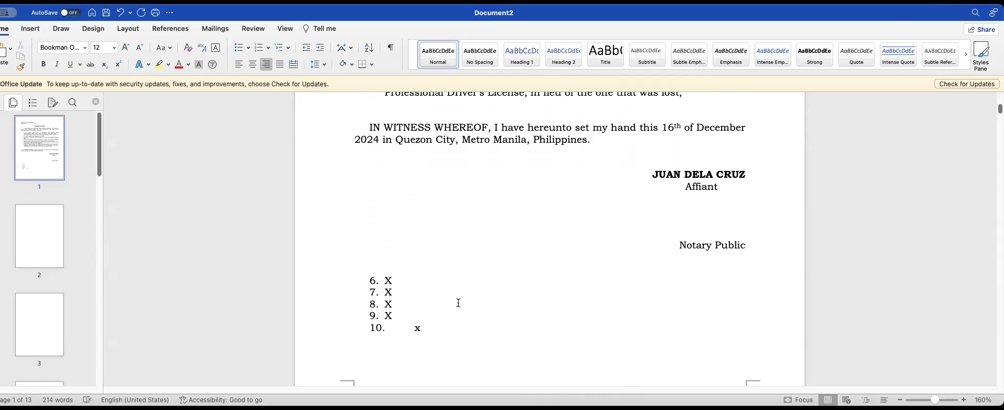
Add two new lines below "Notary Public" and left-align the last one.
key("Return")
key("Return")
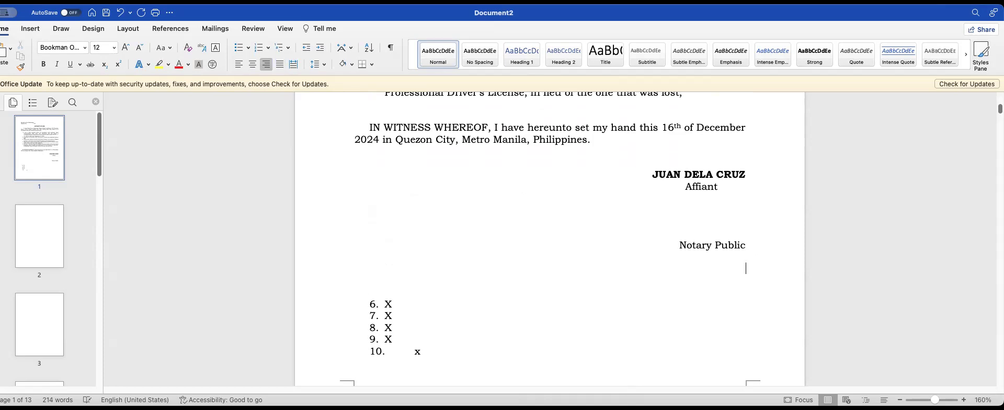
left_click(239, 64)
scroll(577, 290, "up", 1)
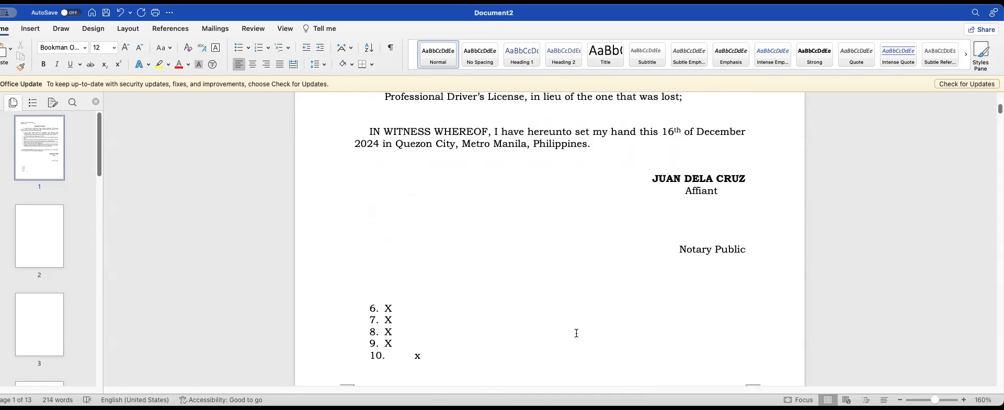
Begin a justified jurat above "Notary Public" with "SUBSCRIBED AND SWORN to before me this" followed by an underscore blank for the date.
key("super+j")
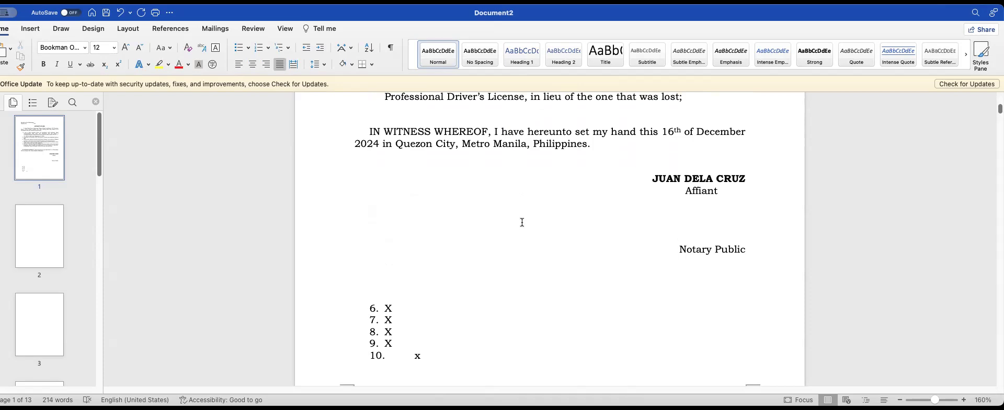
type("SUBSC")
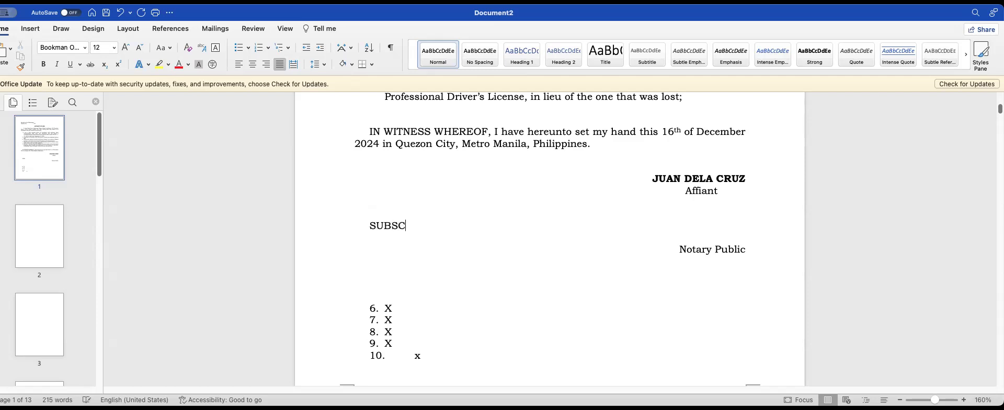
type("RIBED AND ")
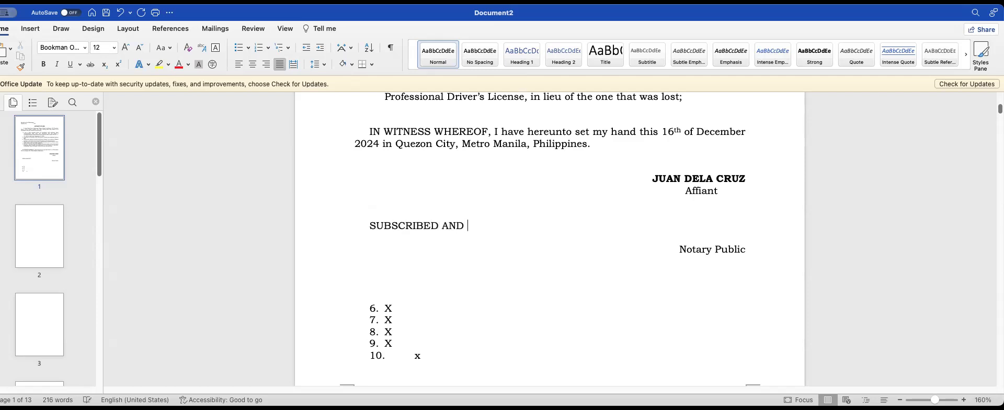
type("SWORN TO")
key("BackSpace")
key("BackSpace")
key("super+b")
type("TO")
key("BackSpace")
key("BackSpace")
key("super+b")
type("to before met")
key("BackSpace")
key("BackSpace")
type("tis")
key("BackSpace")
key("BackSpace")
type("his ____________")
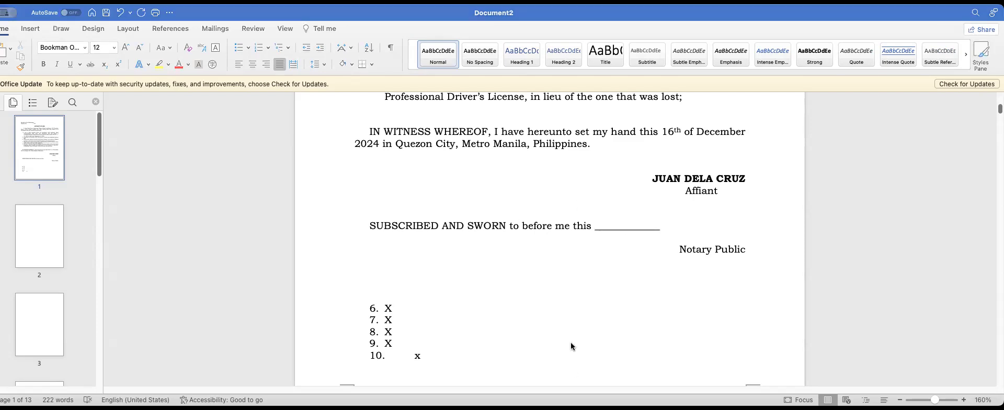
Replace the jurat's date blank with a shorter row of underscores.
scroll(539, 251, "down", 3)
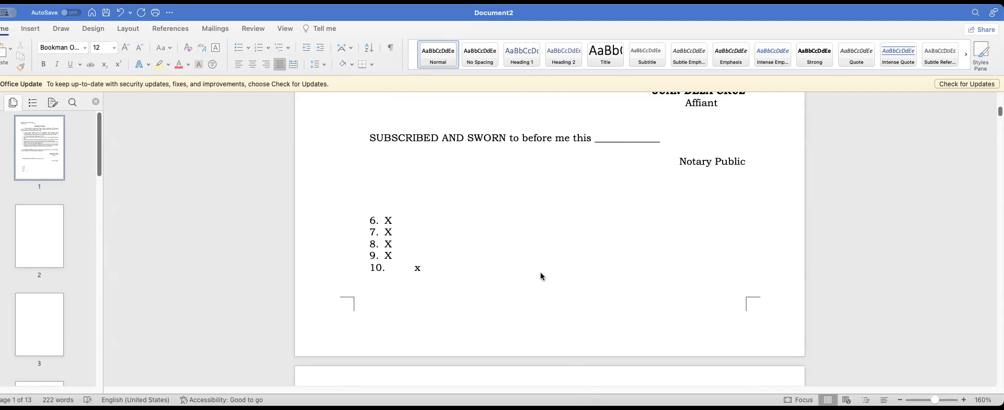
scroll(573, 228, "up", 1)
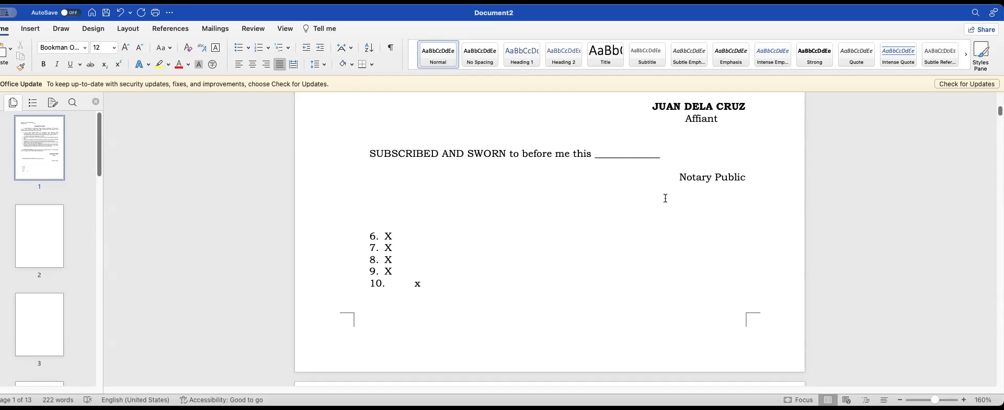
type("16")
key("BackSpace")
key("BackSpace")
key("BackSpace")
key("BackSpace")
key("BackSpace")
key("BackSpace")
key("BackSpace")
key("BackSpace")
key("BackSpace")
key("BackSpace")
key("BackSpace")
key("BackSpace")
key("BackSpace")
type("________")
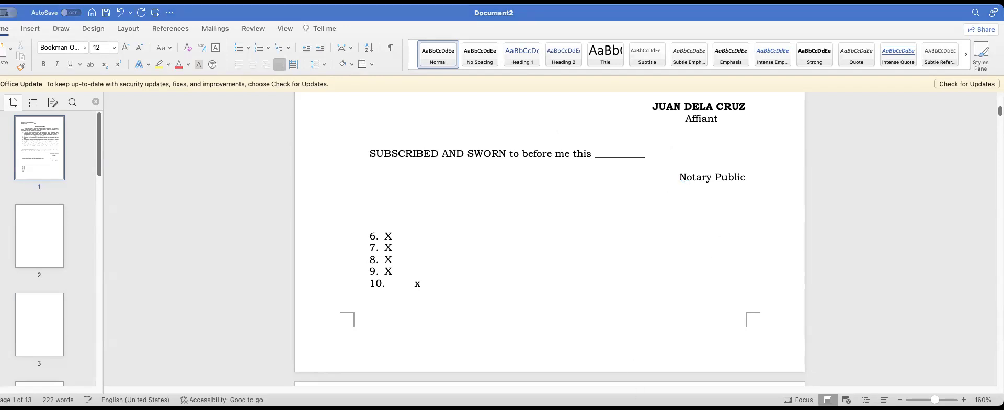
Continue the jurat after the date blank with "in", an underscore blank for the place and a period.
left_click(668, 151)
type("in __________________")
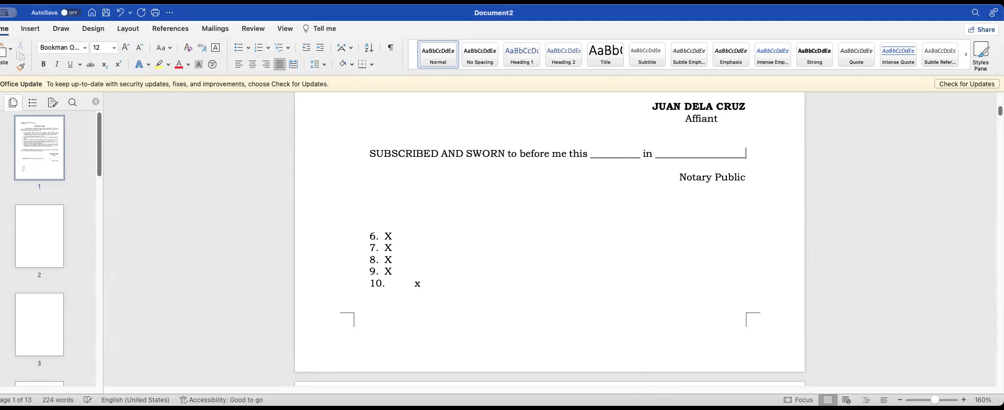
type("_______.")
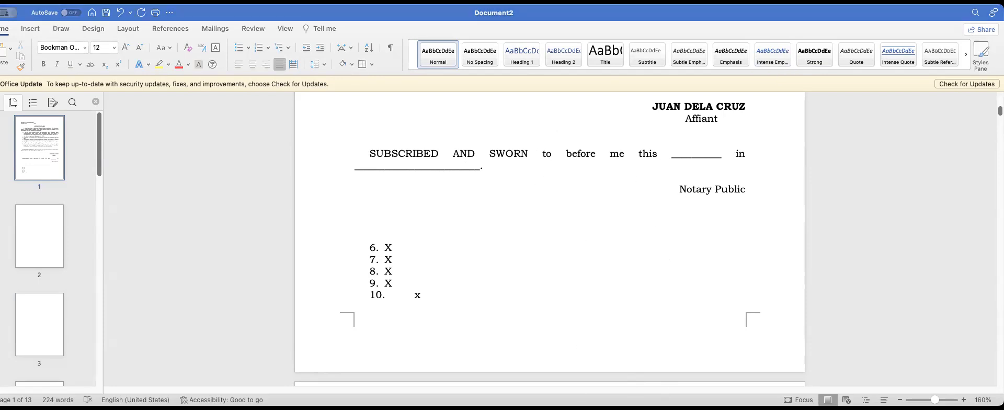
Replace both blanks in the jurat with "16th day of December 2024, in Quezon City, Metro Manila.".
left_click_drag(668, 154, 718, 156)
left_click(668, 156)
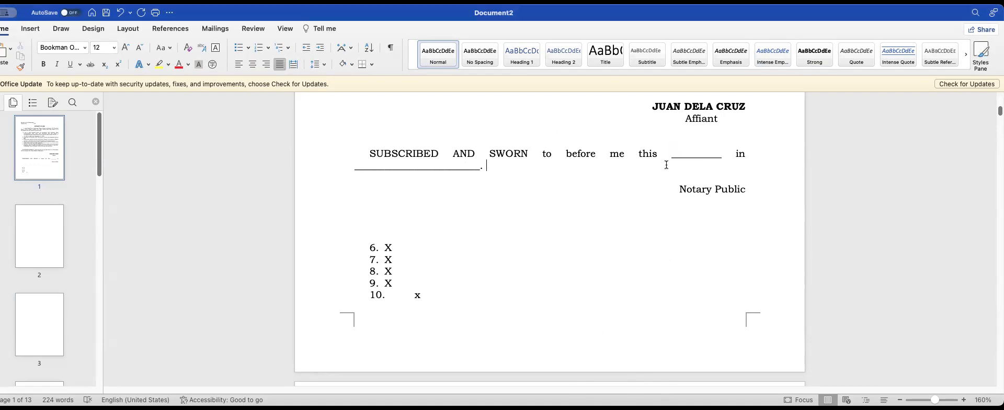
key("shift+Down")
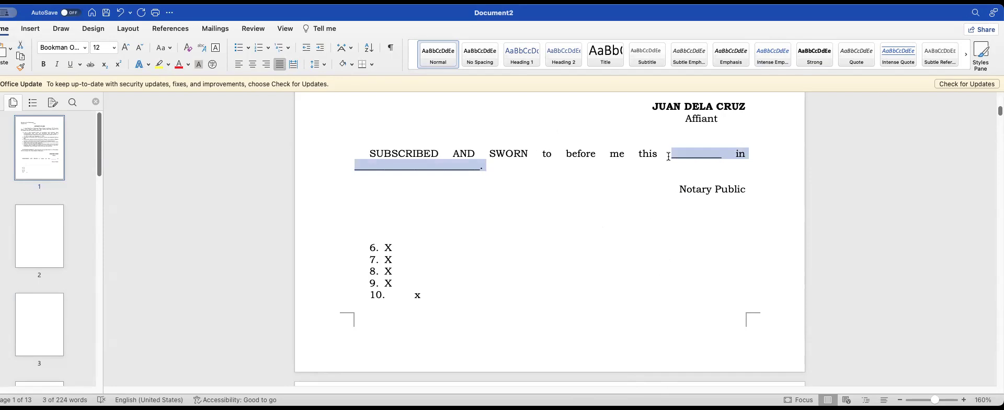
type("16")
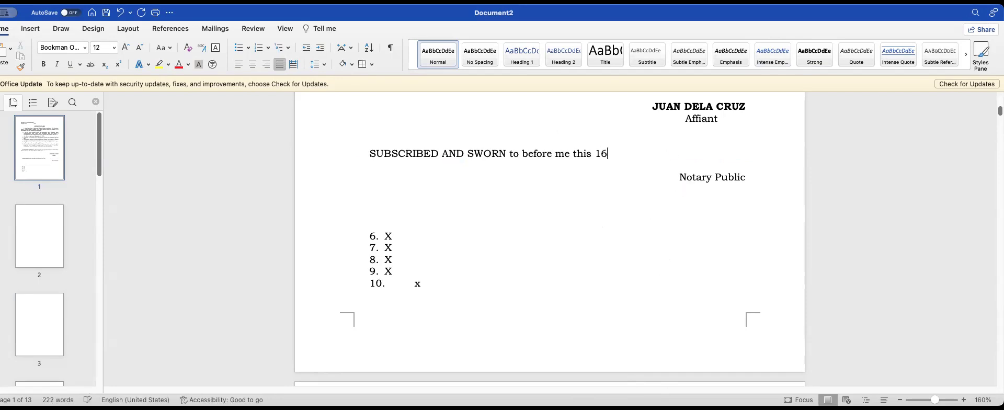
type("th day of December 20")
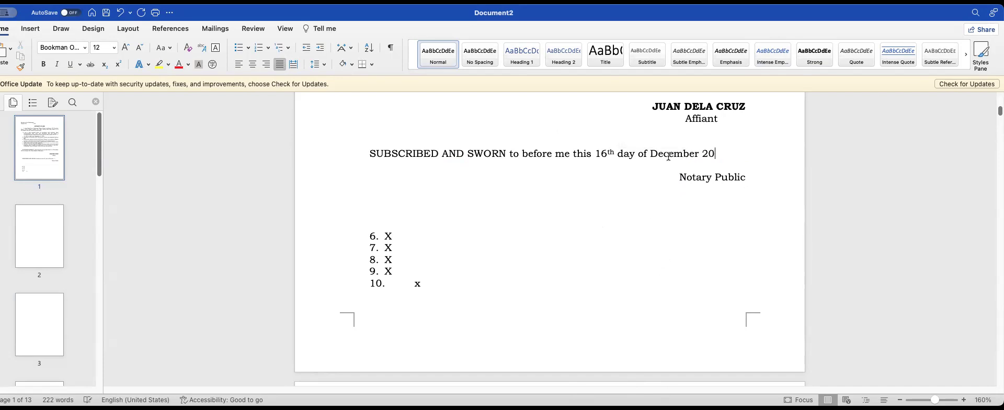
type("24, in Quezon city,")
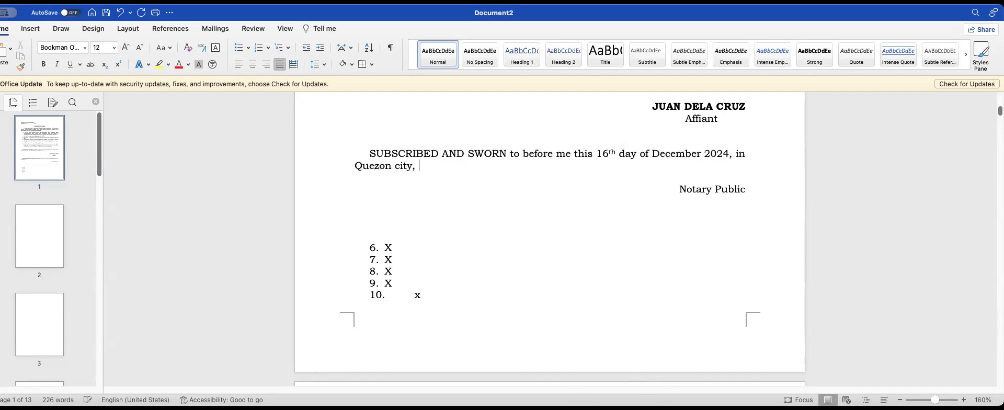
key("BackSpace")
key("BackSpace")
key("BackSpace")
key("BackSpace")
key("BackSpace")
type("City, Metro Manila. ")
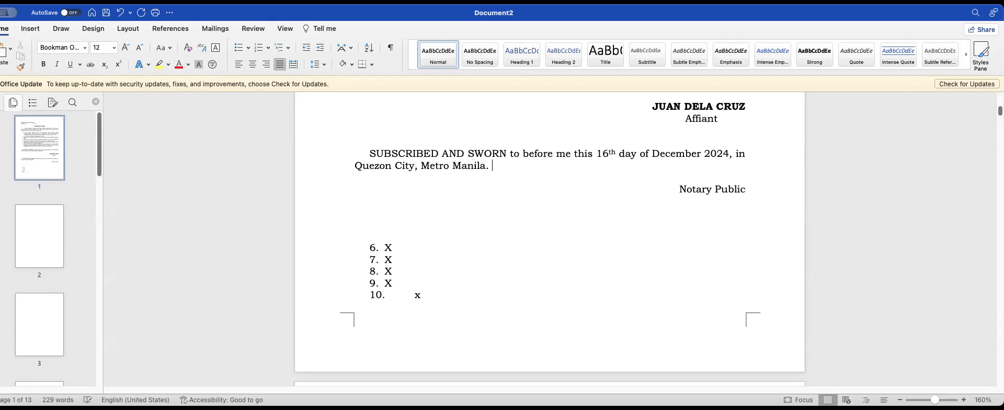
Continue the jurat after "Metro Manila." with "Affiant exhibiting to me his Philippine Passport".
type("Affian")
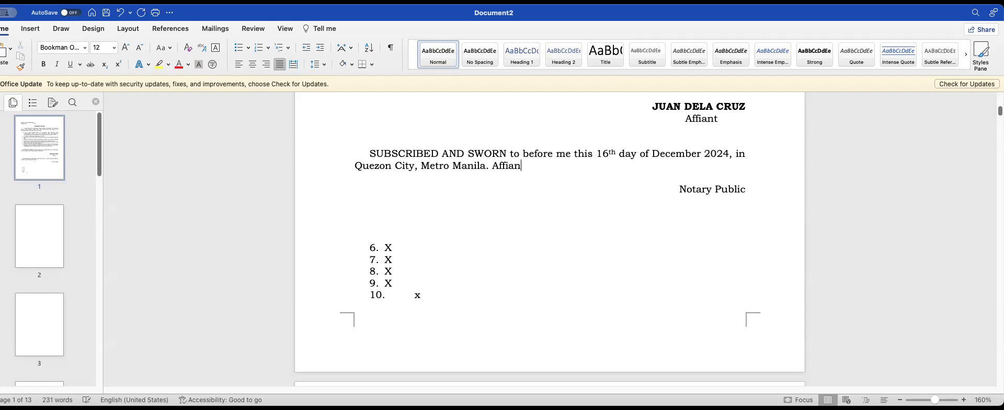
type("t exhibiting to ")
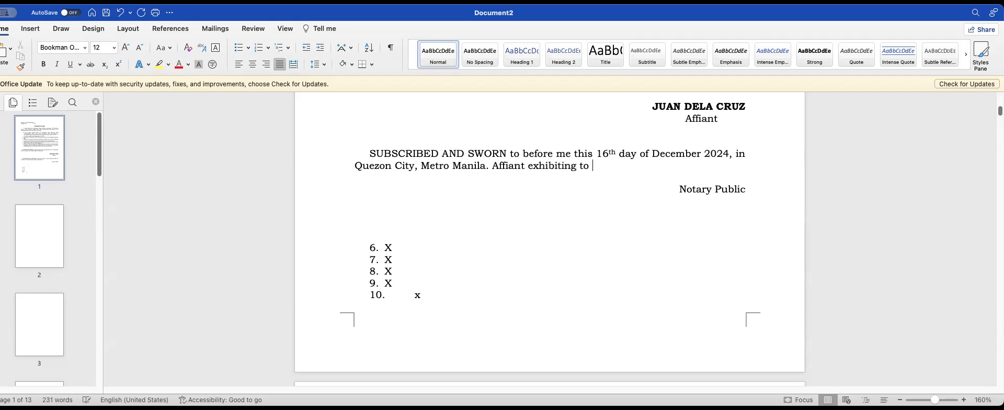
type("me his")
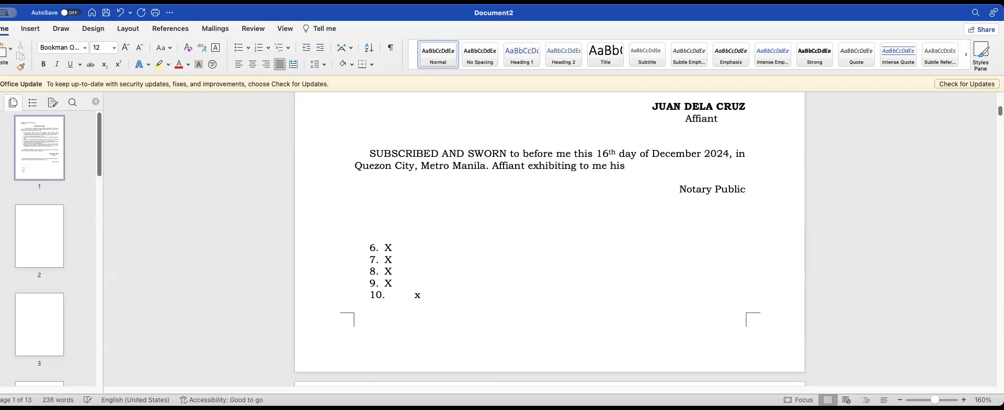
type(" Philp")
key("BackSpace")
key("BackSpace")
key("BackSpace")
type("ilippine Passport ")
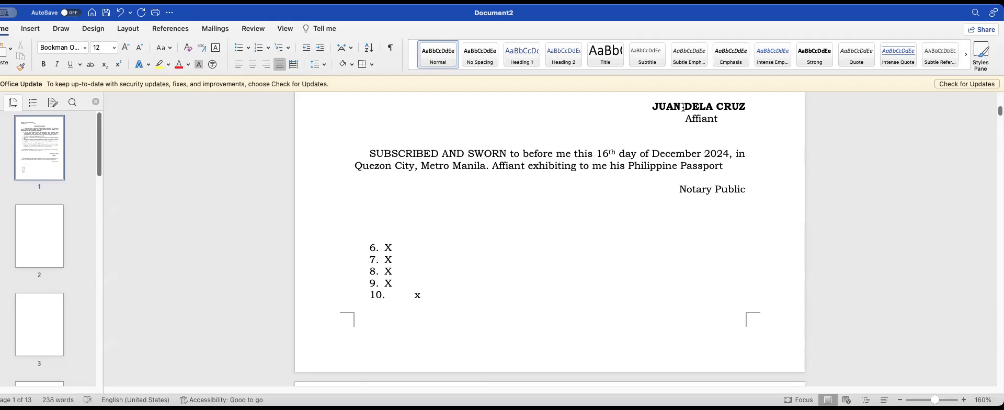
Complete the jurat's identification sentence with "#", the passport number, and "issued on ___ at____ .".
type("# ")
type("12")
type("3123 is")
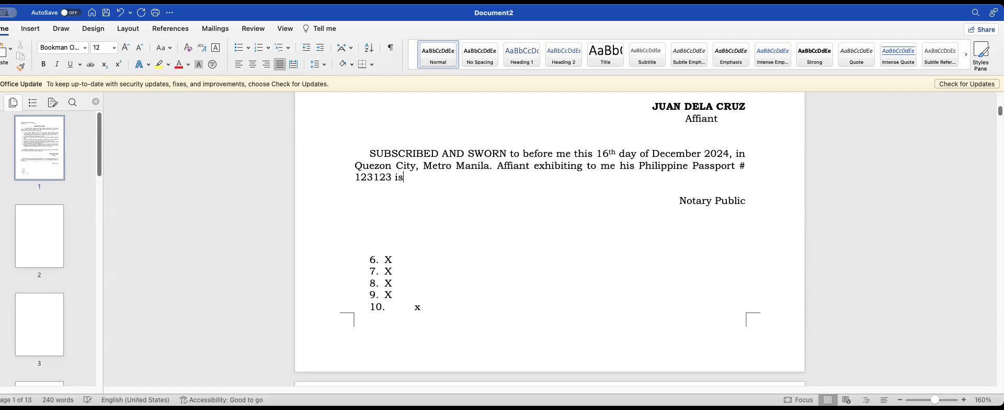
type("sued on")
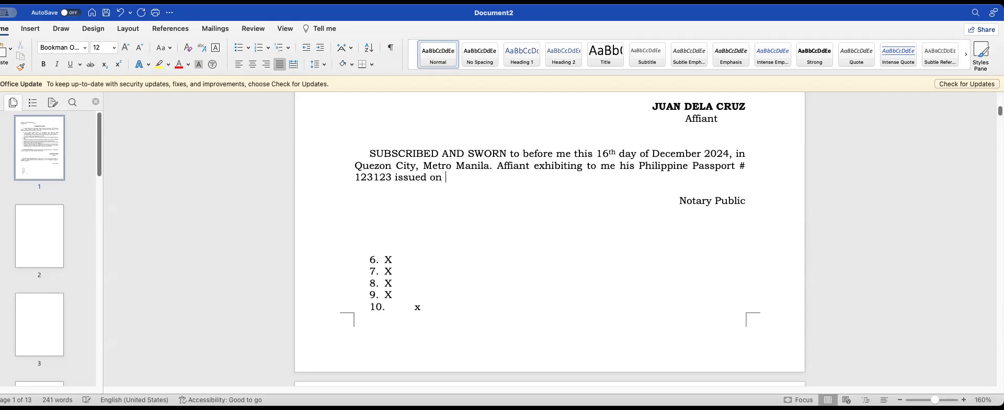
type(" ___ at")
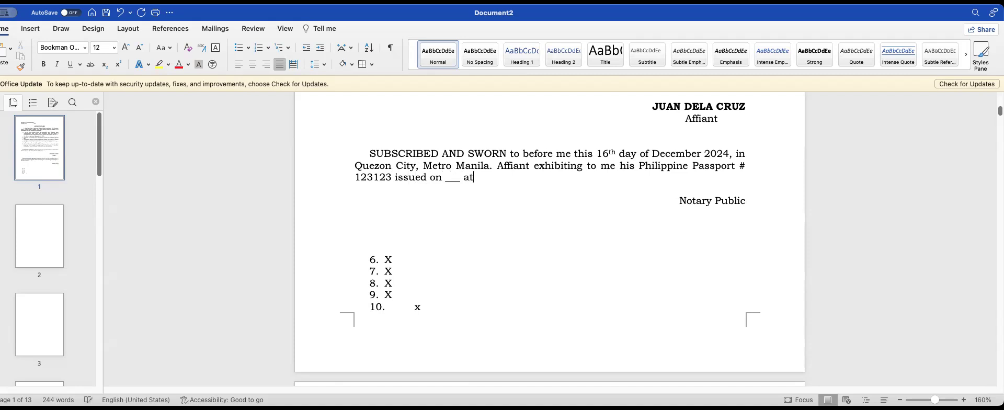
type("____ .")
Replace the jurat text after "before me this" with a long underscore blank, "in", another long underscore blank and a period.
left_click_drag(522, 176, 597, 156)
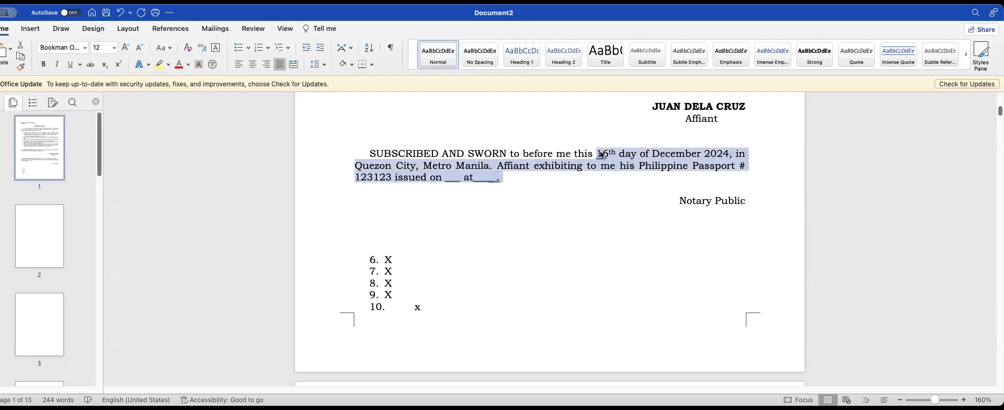
type("_____")
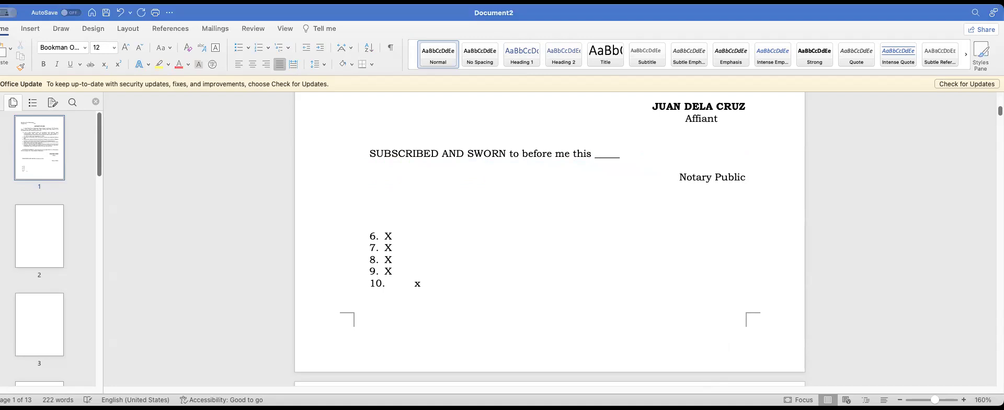
type("_____________ in ____________________________.")
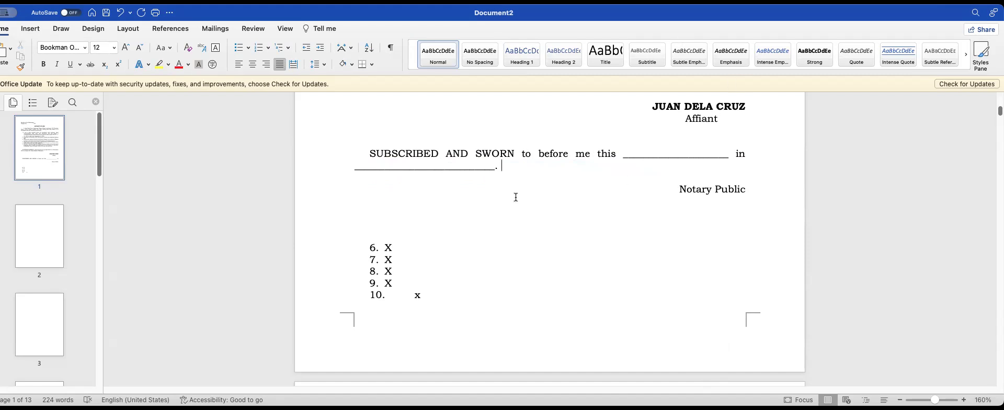
Start the notarial register details below "Notary Public" with the line "Doc No. ____;".
left_click(479, 225)
type("Doct")
key("BackSpace")
key("BackSpace")
type("No. ____;")
key("Return")
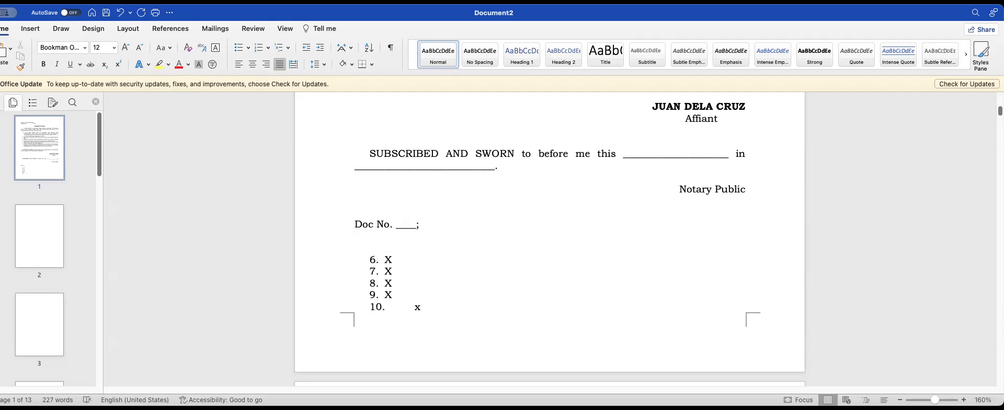
Add the register lines "Page No. ___;", "Book No. ___;" and "Series of 2024." below the document number.
type("Page No. ___;")
key("Return")
type("Book No.")
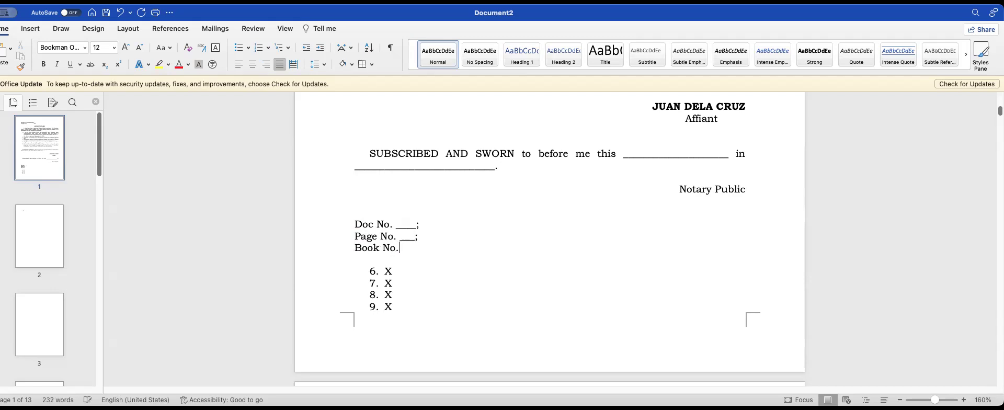
type(" ___;")
key("Return")
type("Series of 2024.")
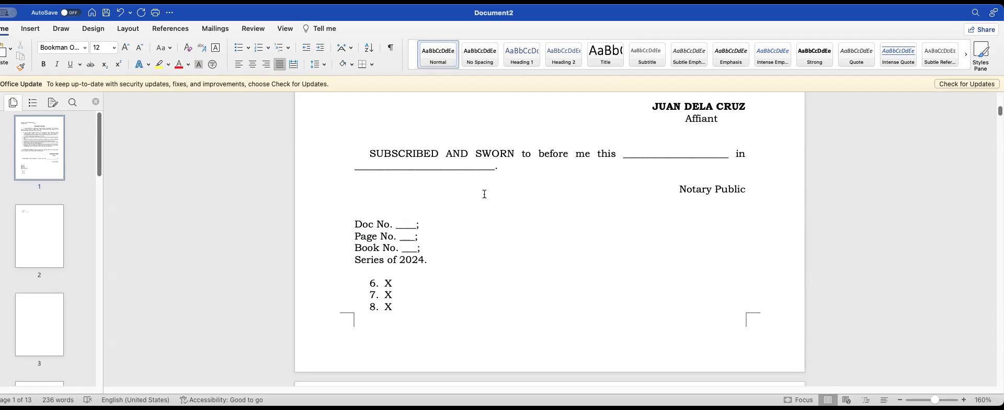
scroll(527, 226, "up", 5)
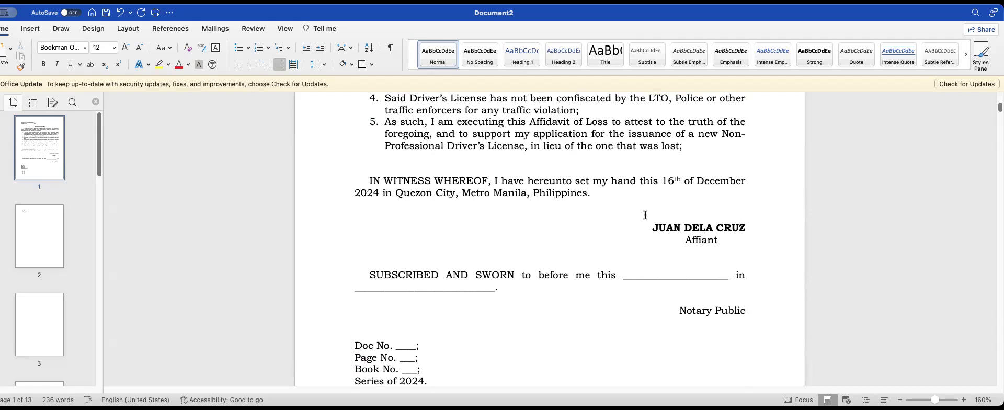
left_click_drag(675, 214, 747, 242)
scroll(672, 294, "up", 12)
scroll(673, 305, "down", 15)
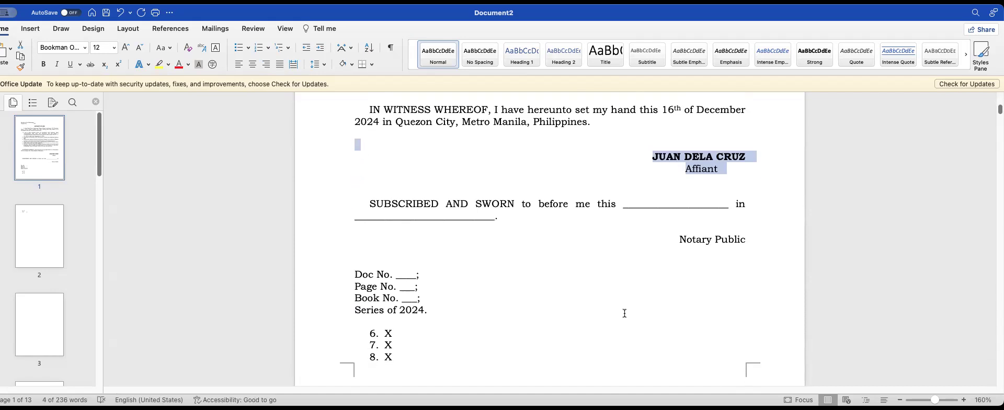
left_click_drag(375, 198, 468, 353)
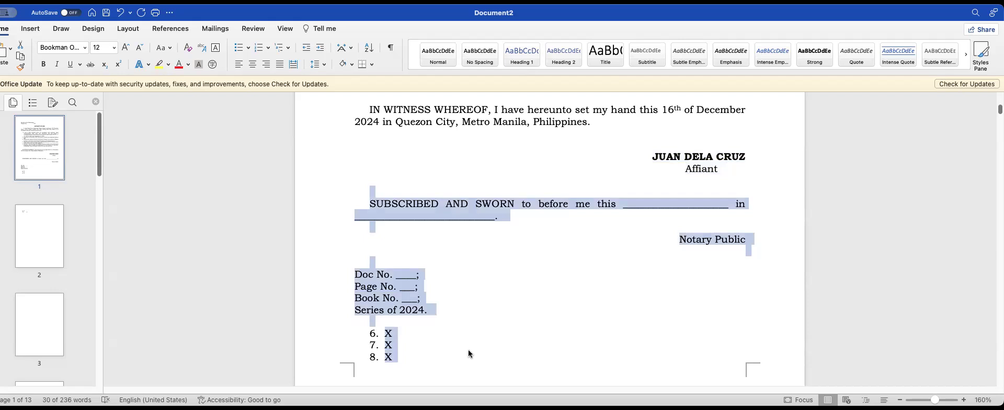
Insert five blank lines below "Series of 2024." to move the placeholder list onto the following page.
left_click(422, 321)
key("Return")
key("Return")
key("Return")
key("Return")
key("Return")
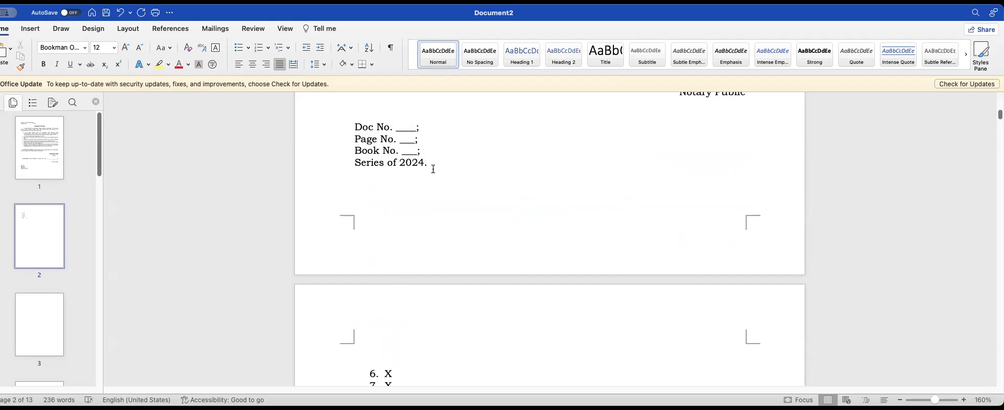
Review the drafted affidavit, from the notarial register details through the numbered statements and closing paragraph to the venue and title.
scroll(438, 226, "up", 5)
left_click_drag(432, 258, 357, 261)
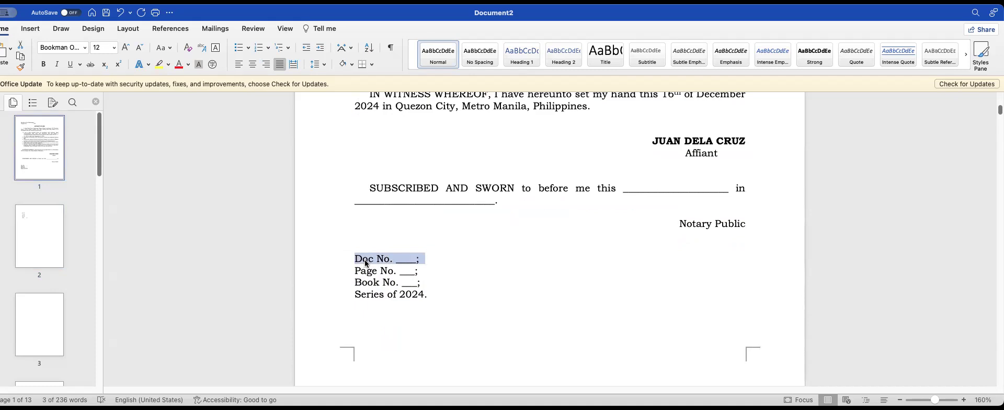
scroll(491, 235, "up", 2)
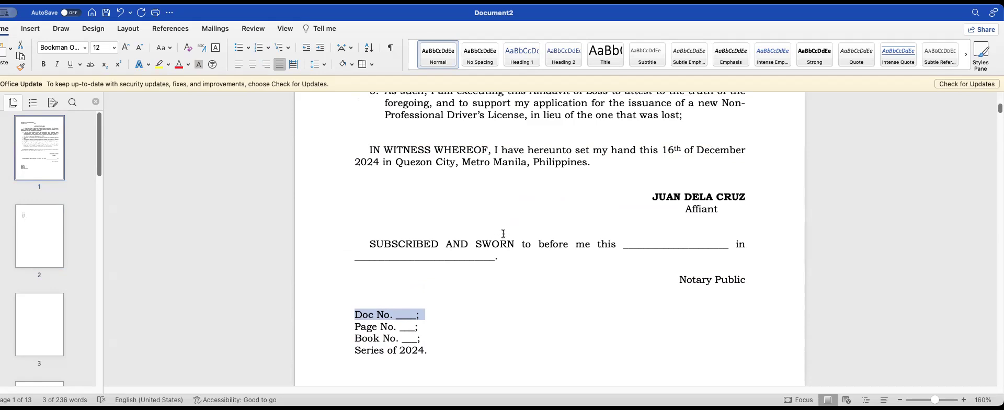
scroll(509, 248, "up", 4)
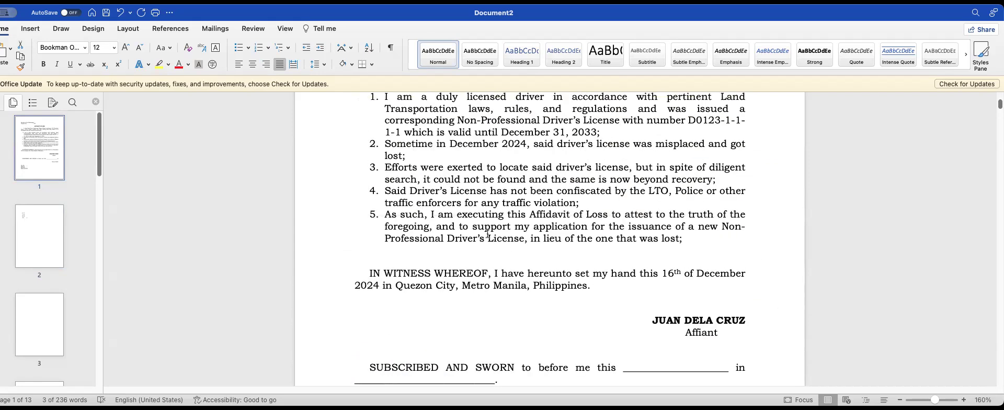
scroll(474, 263, "down", 3)
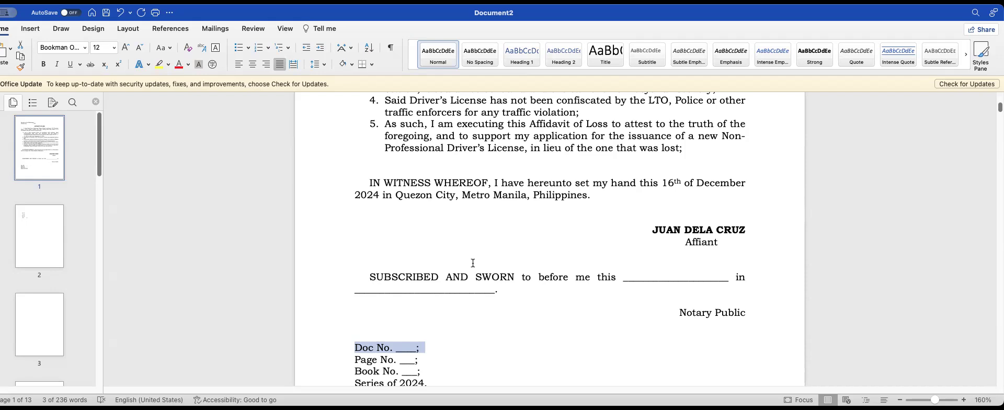
scroll(473, 256, "up", 5)
scroll(570, 252, "down", 3)
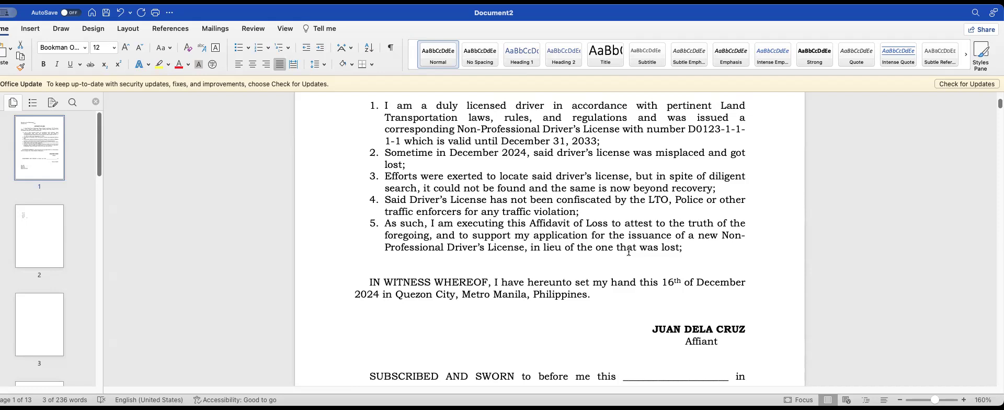
scroll(598, 178, "up", 4)
scroll(646, 204, "down", 3)
scroll(646, 203, "down", 1)
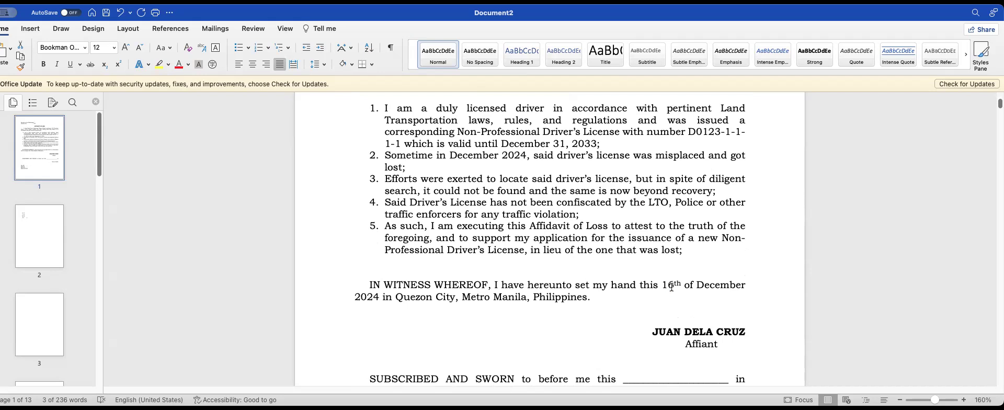
scroll(533, 291, "up", 5)
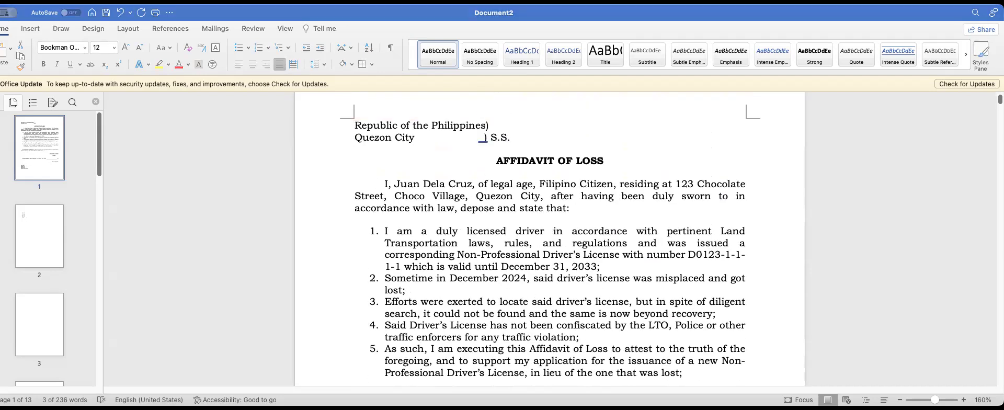
Replace "LOSS" in the title with "QUITCLAIM AND RELEASE".
left_click_drag(607, 161, 577, 161)
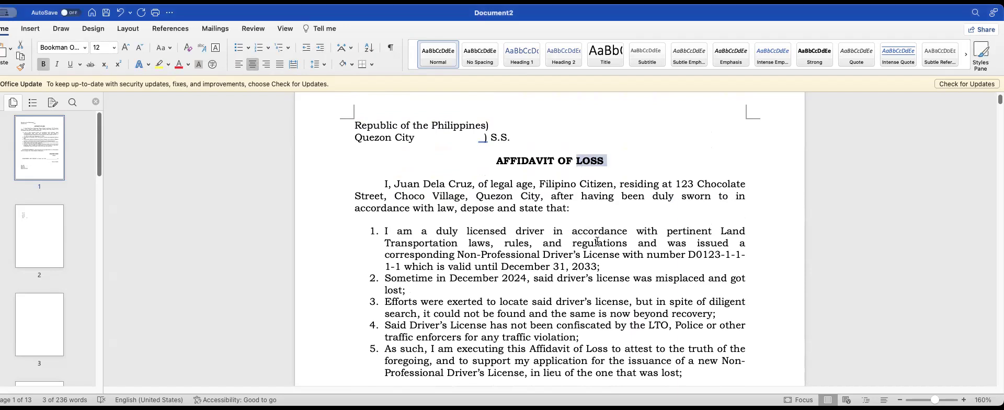
scroll(595, 244, "down", 5)
scroll(594, 251, "down", 7)
scroll(595, 258, "up", 12)
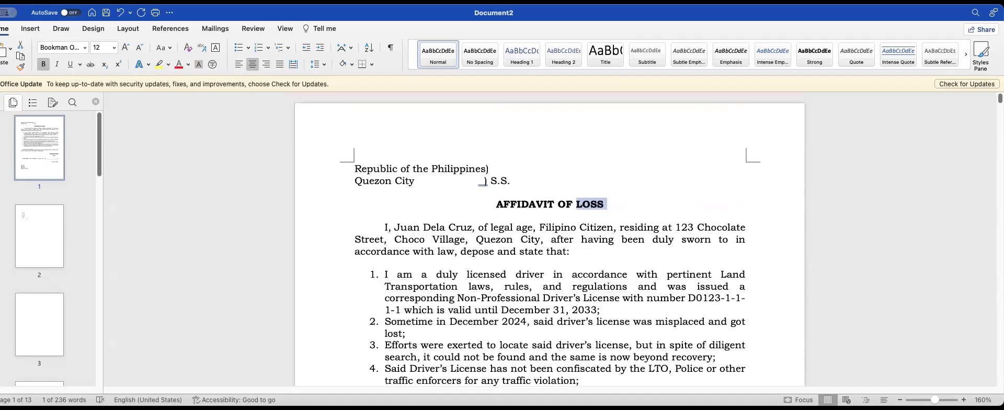
type("qui")
key("BackSpace")
key("BackSpace")
key("BackSpace")
type("q")
key("BackSpace")
type("qui")
key("BackSpace")
key("BackSpace")
key("BackSpace")
type("QUITCLAIM I")
key("BackSpace")
type("AND RELEASE")
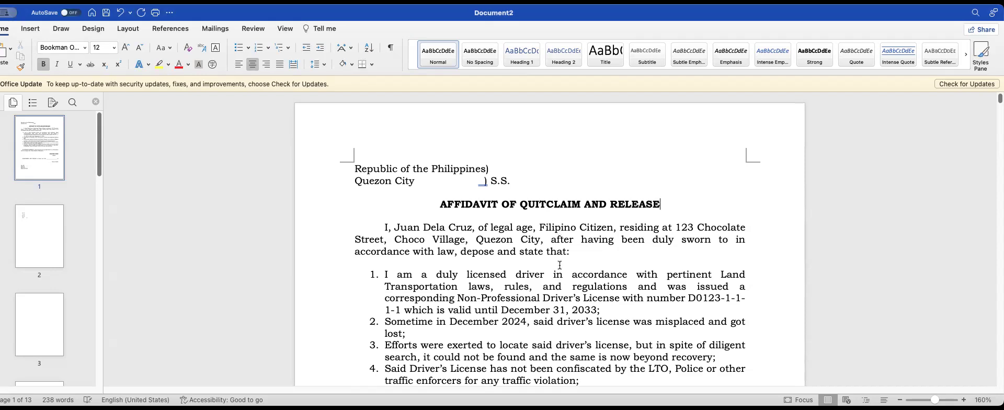
Delete the five numbered statements about the lost driver's license, leaving one numbered item with the placeholder "X".
scroll(562, 259, "down", 10)
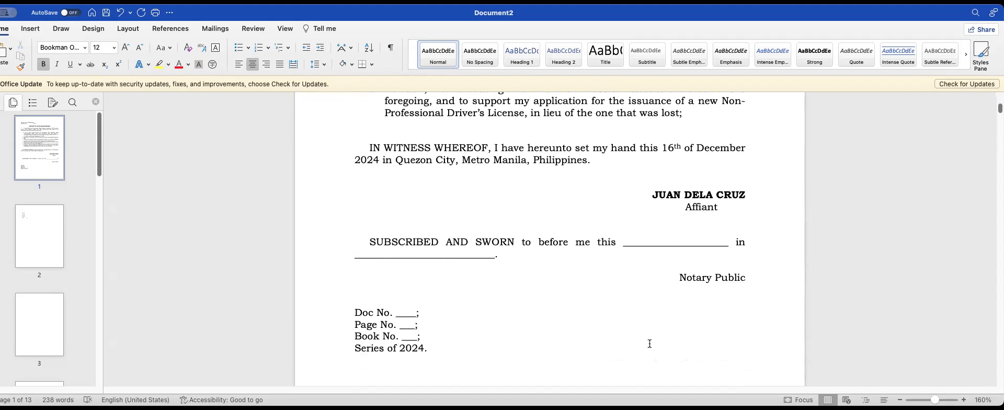
scroll(649, 344, "up", 15)
left_click_drag(689, 369, 386, 228)
left_click(397, 233)
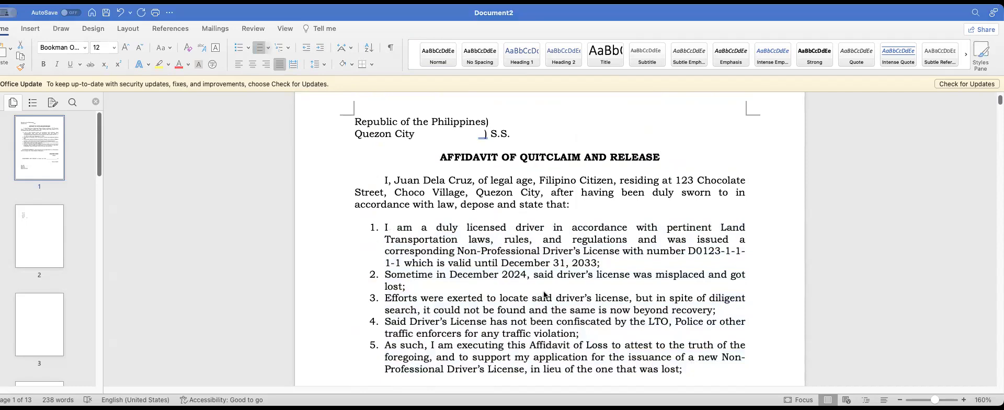
left_click_drag(701, 370, 408, 219)
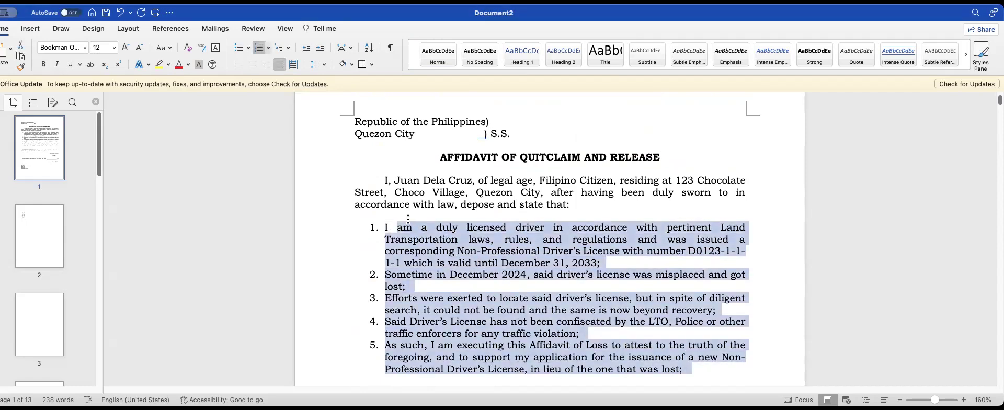
key("BackSpace")
key("BackSpace")
key("BackSpace")
type("X")
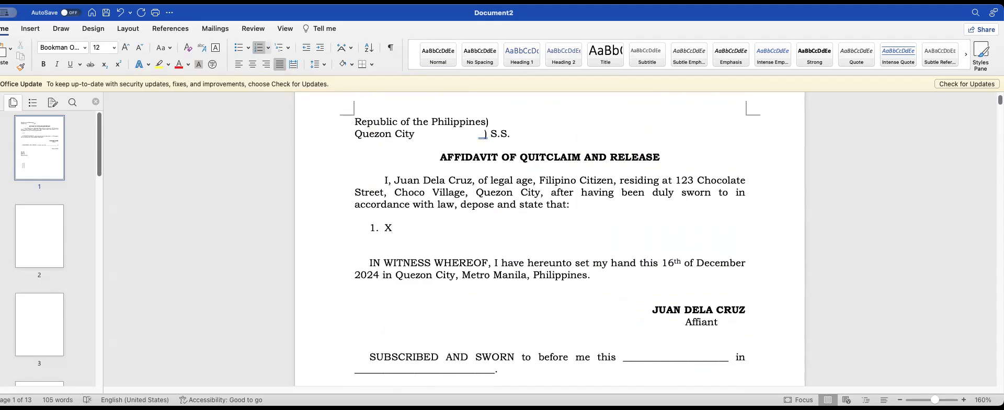
Replace the placeholder in statement 1 with "That I am the victim".
key("BackSpace")
type("TH")
key("BackSpace")
type("hat I am the victim")
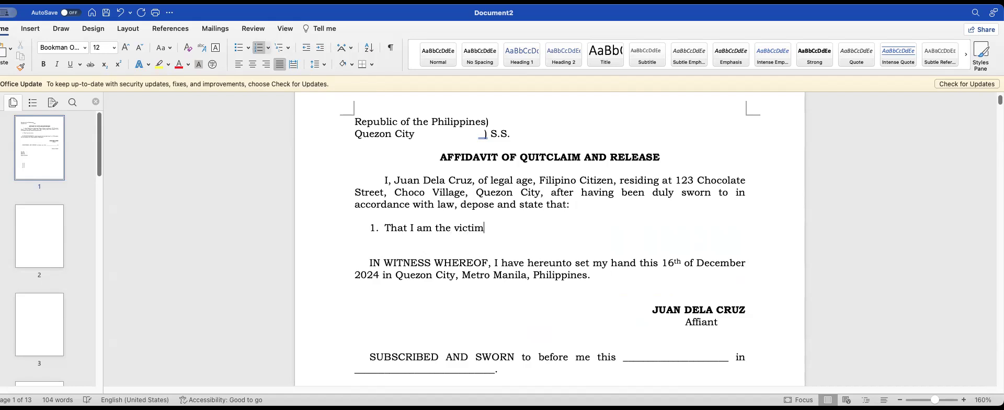
Continue statement 1 with "of an accident that transpired on December 15, 2024 at" followed by the accident's street location.
type(" of an accident that tran")
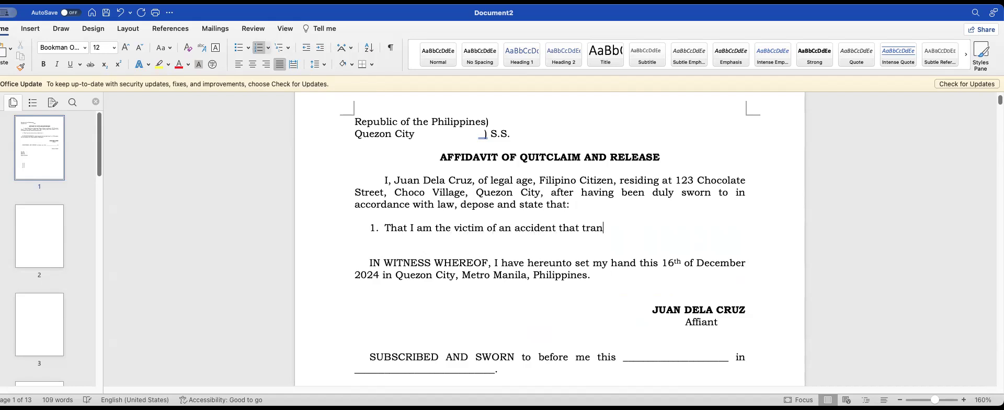
type("spired on Nove")
key("Return")
key("BackSpace")
key("BackSpace")
key("BackSpace")
key("BackSpace")
key("BackSpace")
key("BackSpace")
key("BackSpace")
key("BackSpace")
type("December 15")
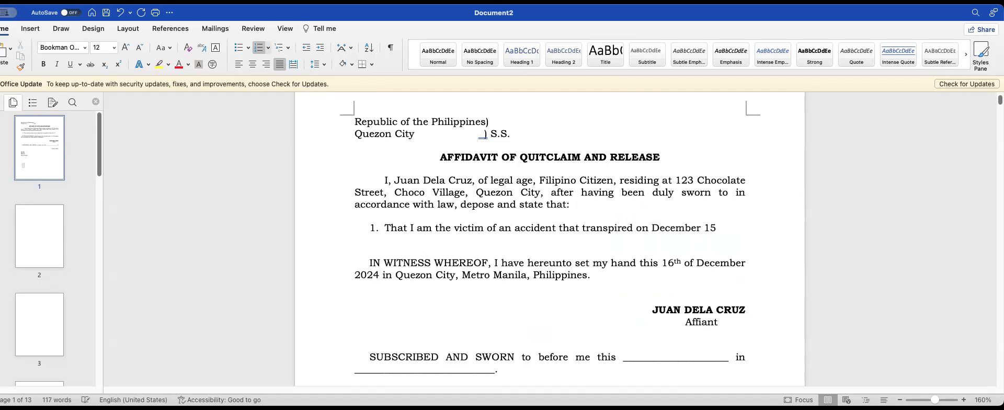
type(", 2024 at")
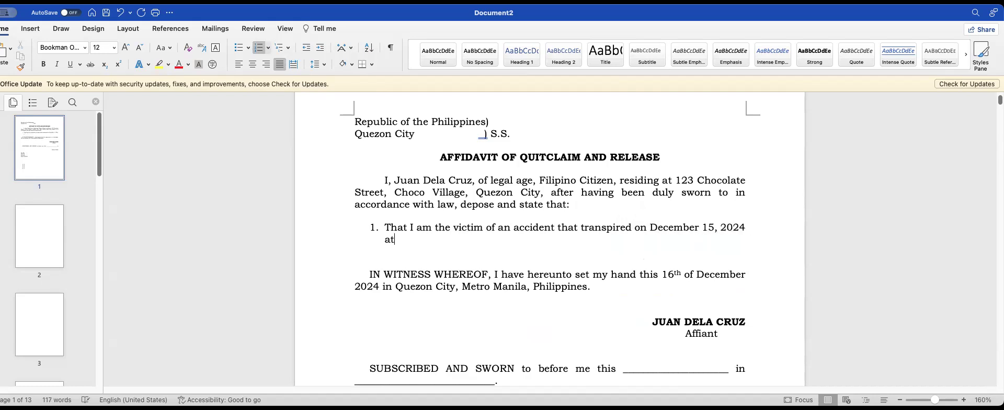
type(" 123 EDS")
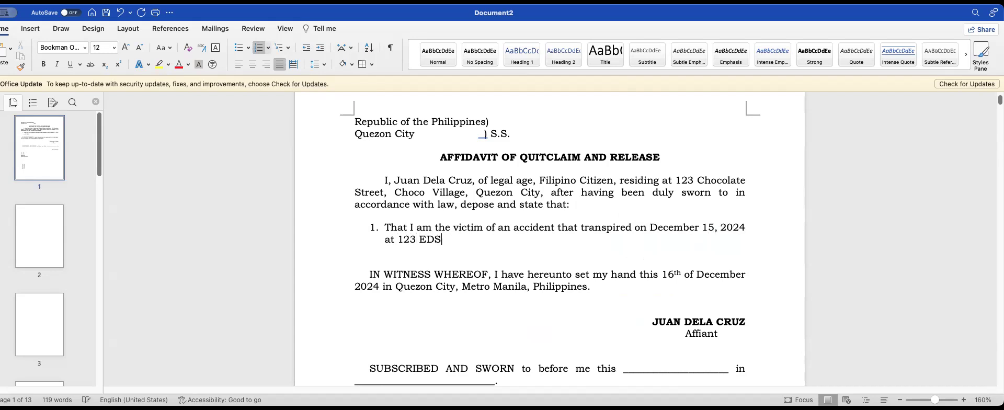
Continue statement 1 after the accident location with ", was accidentally hit and bumped by a certain".
type("A, was accidentally hit and b")
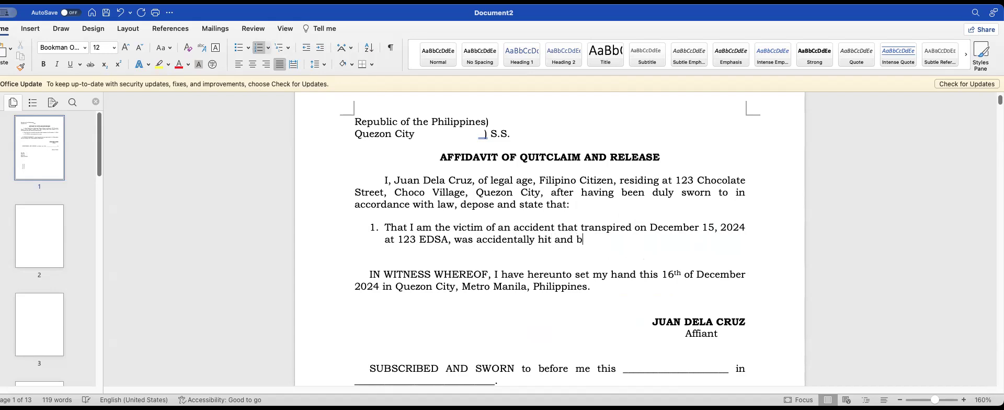
type("umpted by a")
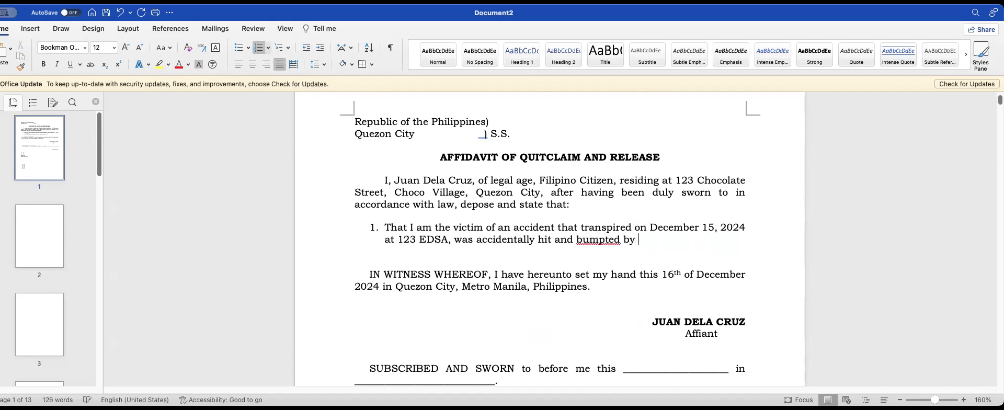
key("BackSpace")
key("BackSpace")
key("BackSpace")
key("BackSpace")
key("BackSpace")
key("BackSpace")
key("BackSpace")
key("BackSpace")
key("BackSpace")
type("ed by")
type("ertain ")
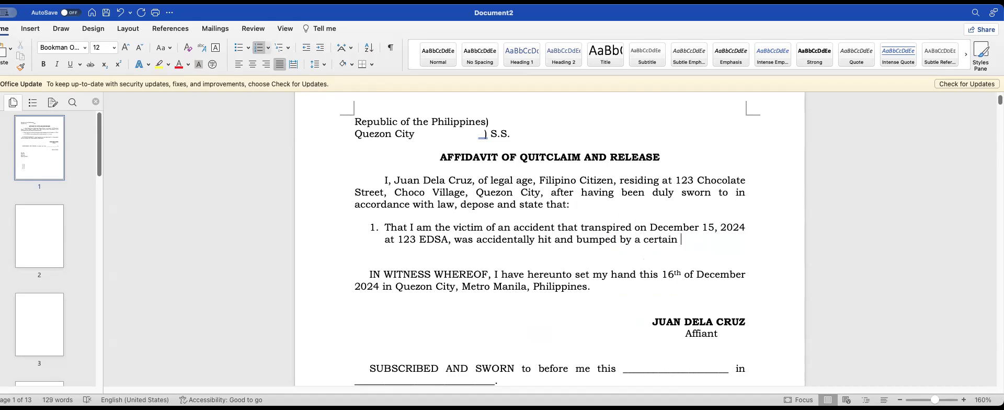
Finish statement 1 with "Toyota Land Cruiser with plate no. ________, being driven by" and the driver's full name, and add a second numbered item.
type("Toyota Land Cruiser with pal")
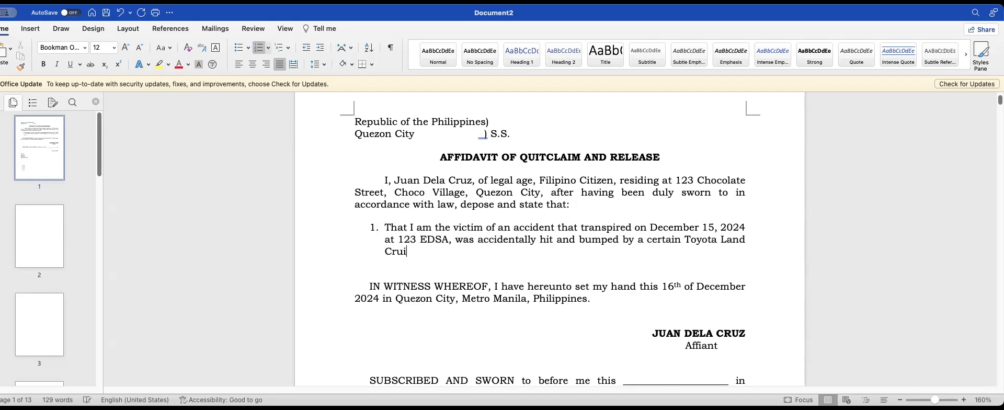
key("BackSpace")
key("BackSpace")
type("late no. 123")
key("BackSpace")
key("BackSpace")
key("BackSpace")
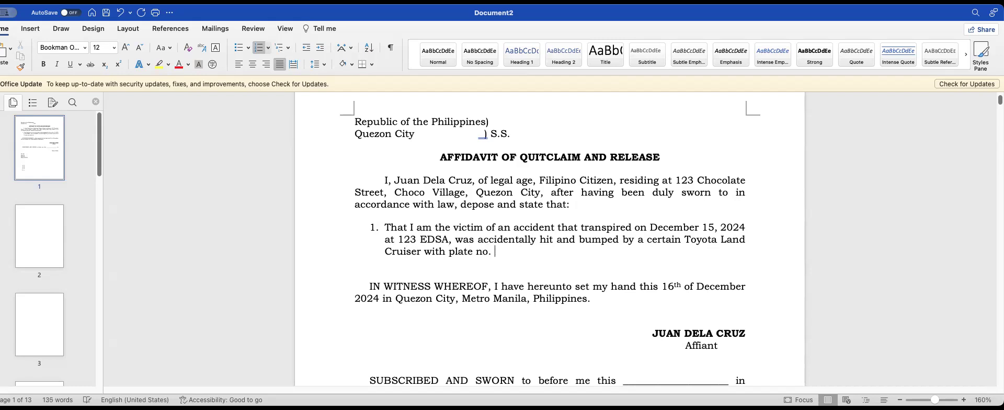
type("________")
type(", being driven by")
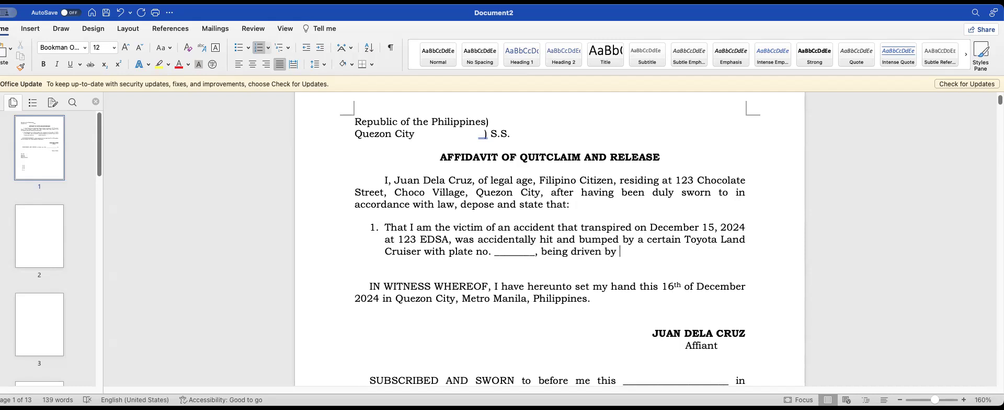
type(" Bonifacio Rizal")
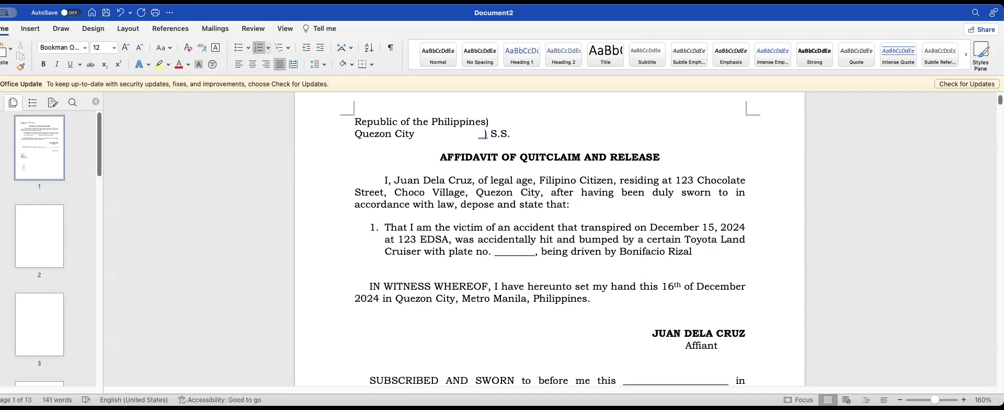
type(".")
key("Return")
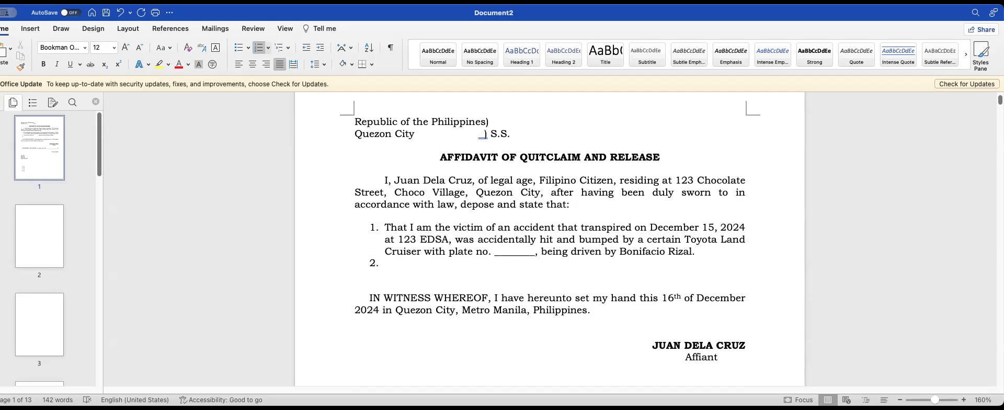
Begin statement 2 with "That by reason of said incident, I was".
type("That bye reason")
key("BackSpace")
key("BackSpace")
key("BackSpace")
key("BackSpace")
key("BackSpace")
key("BackSpace")
key("BackSpace")
key("BackSpace")
type("reason of ")
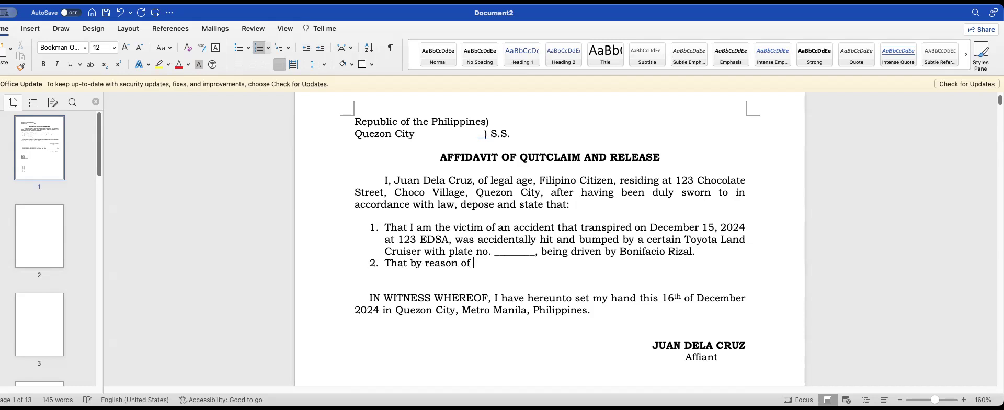
type("said incident, I was ")
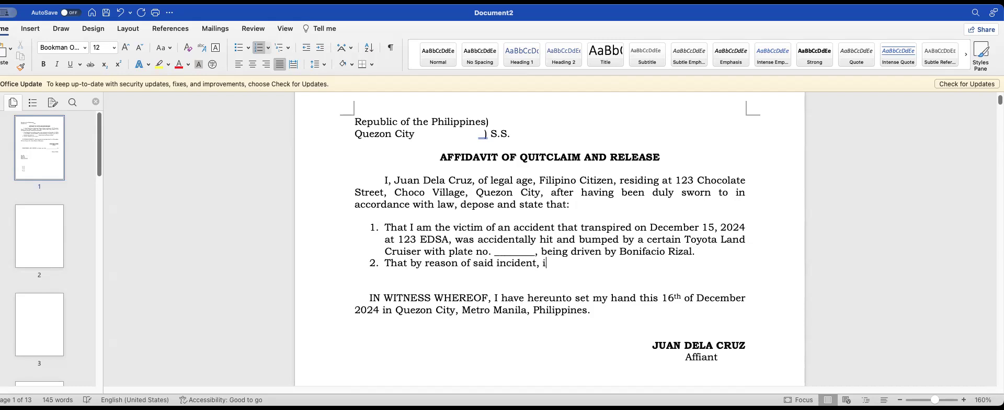
Complete statement 2 with "given medical care and assistance at ______." and add a third numbered item.
type("given medical care and assitanc")
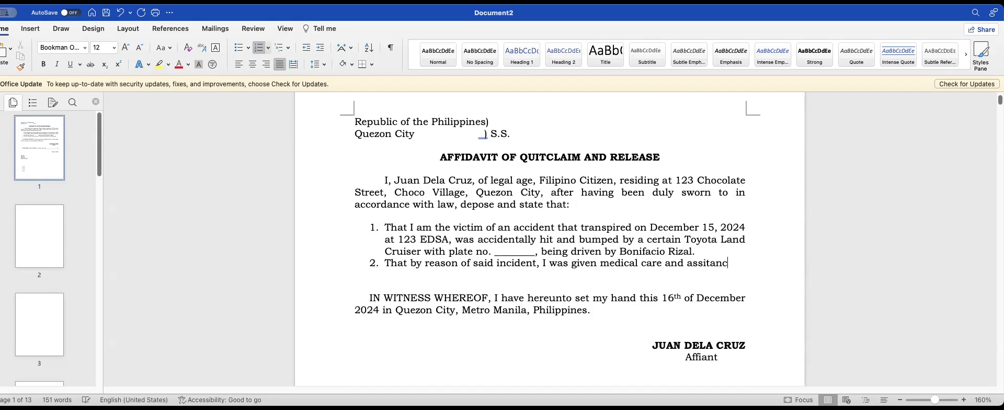
key("BackSpace")
key("BackSpace")
key("BackSpace")
key("BackSpace")
type("stance at ______ ")
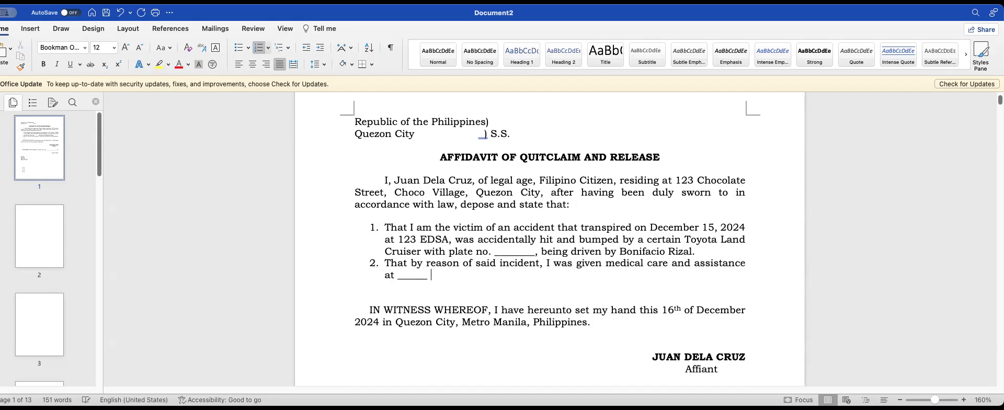
type(".")
key("Return")
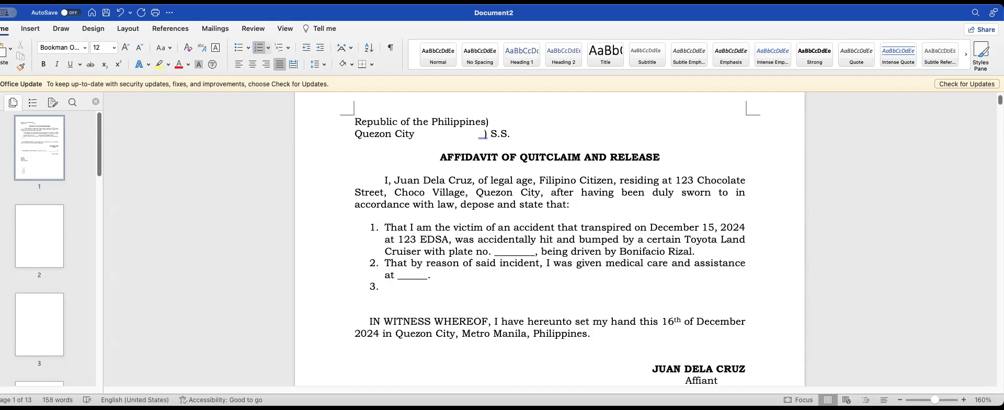
Begin statement 3 with "That" followed by the driver's name copied from statement 1.
type("That")
left_click_drag(623, 251, 692, 252)
key("super+c")
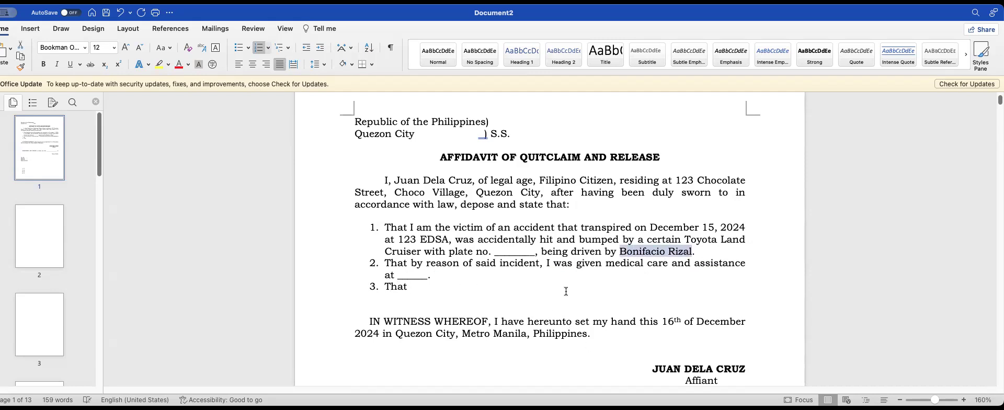
left_click(480, 299)
key("super+v")
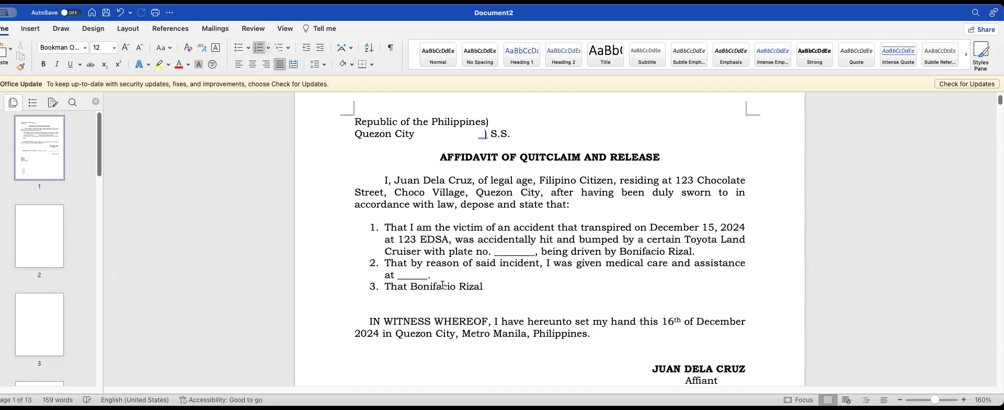
Continue statement 3 with "assisted and shouldered all my expenses incurred for treatment, operation and medication in the amount of ___".
type("a")
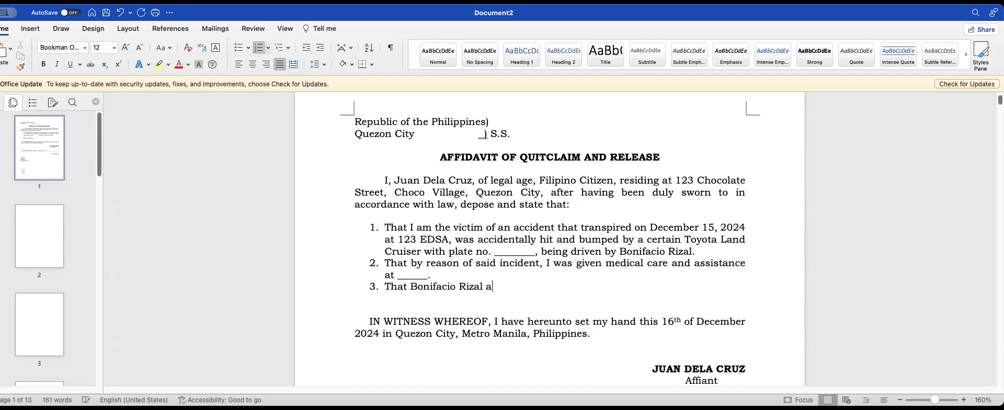
type("ssisted and should")
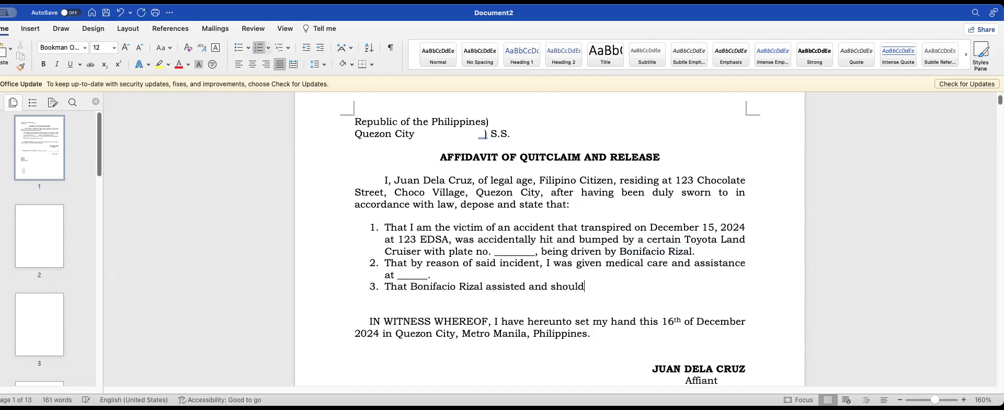
type("ered all my expenses incur")
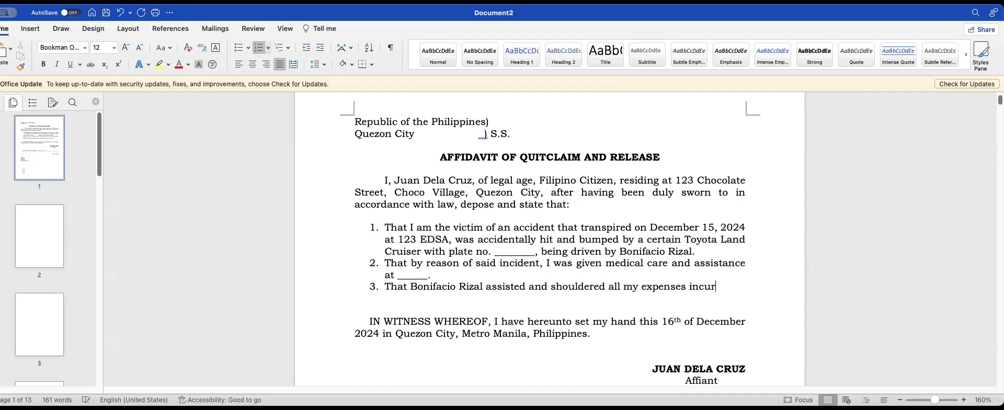
type("red for treatment, ")
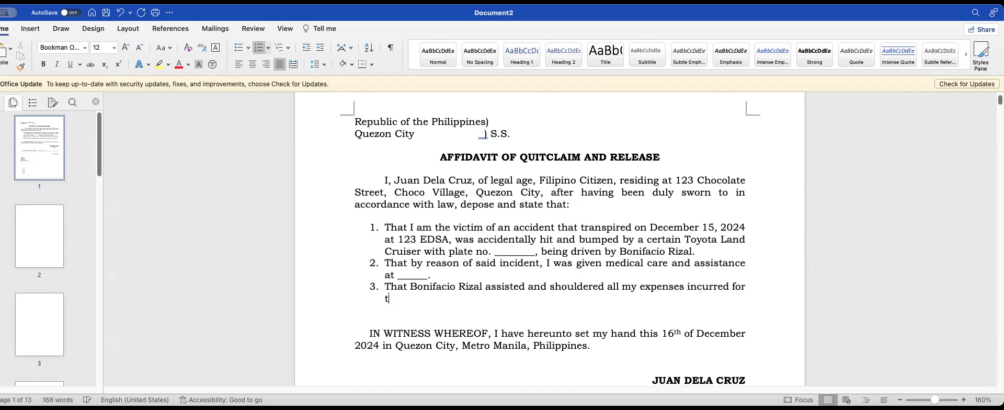
type("operation and m")
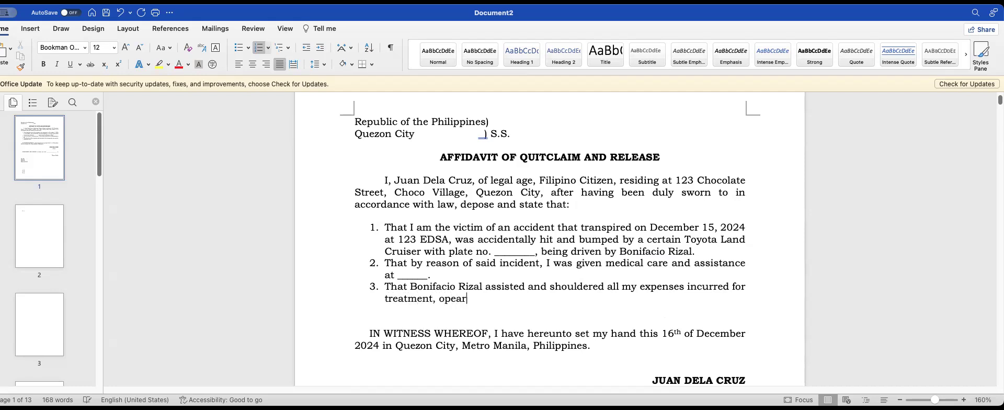
type("edicat")
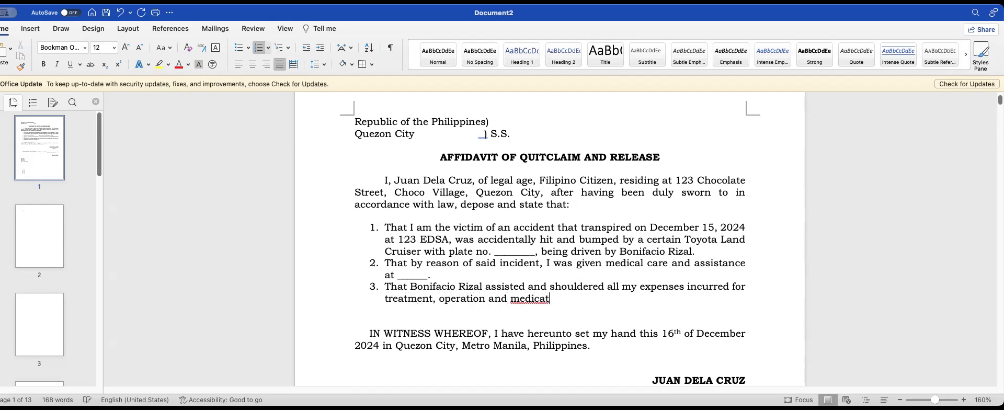
type("ion in the maoun")
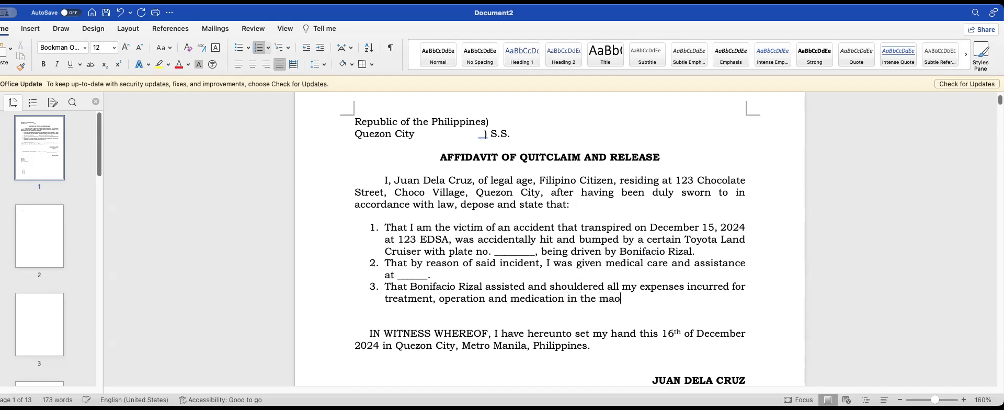
key("BackSpace")
key("BackSpace")
key("BackSpace")
key("BackSpace")
key("BackSpace")
type("amount of ___")
Delete "OF QUITCLAIM AND RELEASE" from the title, leaving only "AFFIDAVIT".
scroll(662, 265, "down", 2)
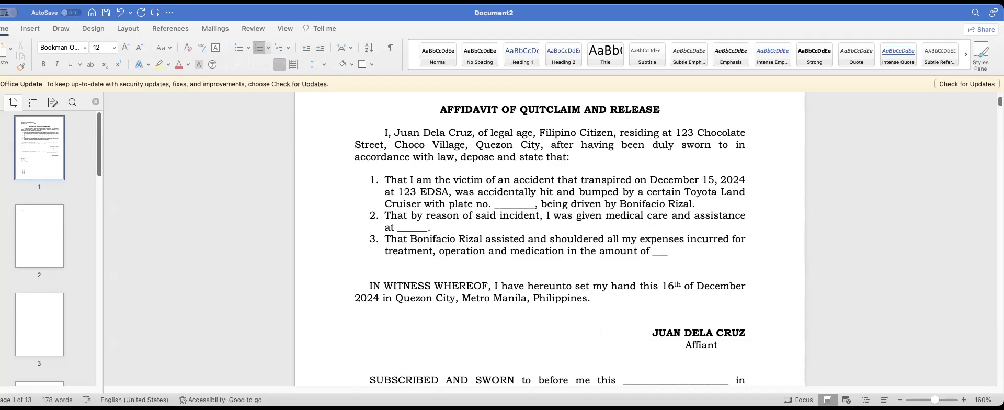
left_click(663, 102)
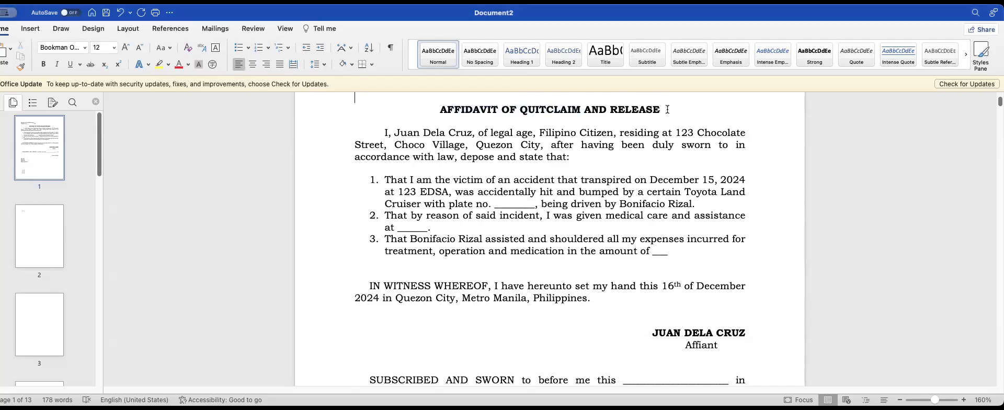
left_click_drag(667, 109, 513, 110)
key("Delete")
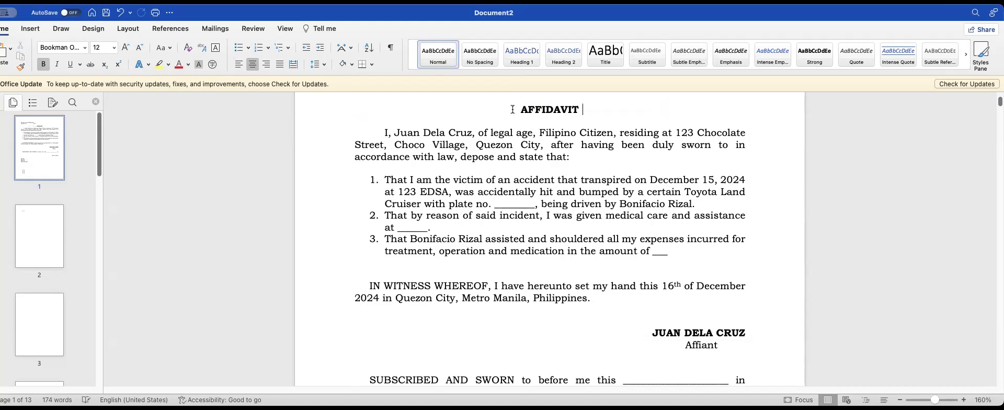
Delete the text of the three accident statements, keeping only the opening word "That" of statement 1.
left_click_drag(691, 254, 387, 186)
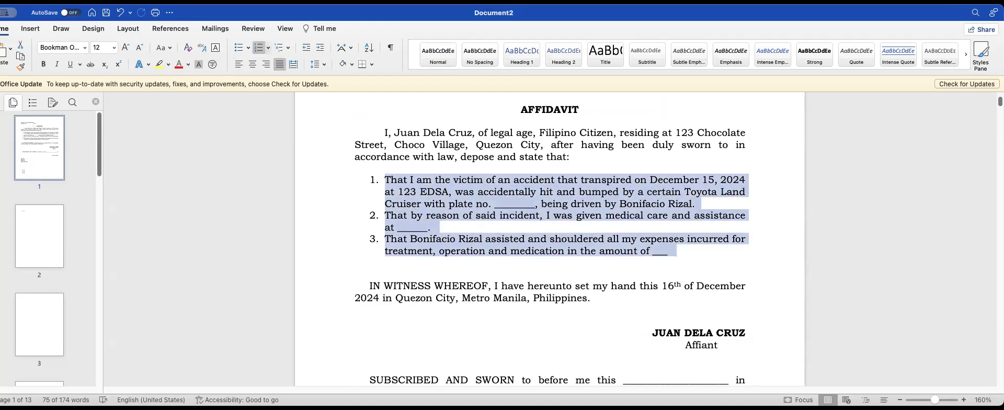
left_click_drag(676, 251, 384, 175)
left_click(433, 190)
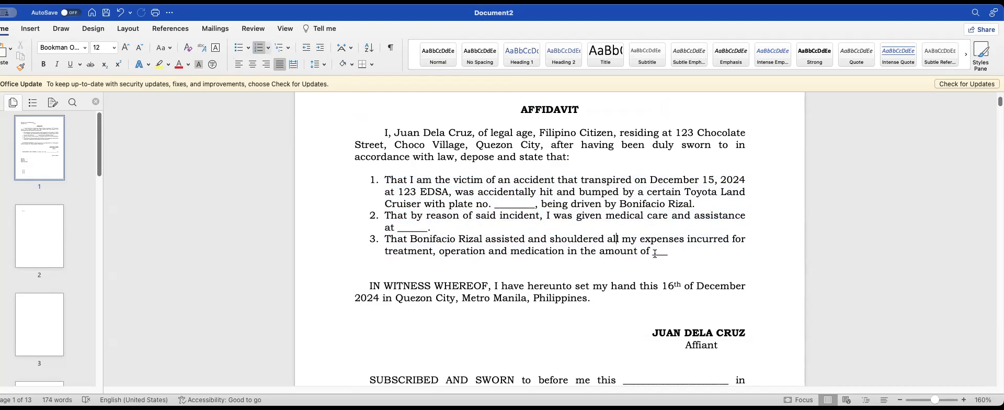
left_click(617, 238)
left_click_drag(688, 249, 409, 182)
key("BackSpace")
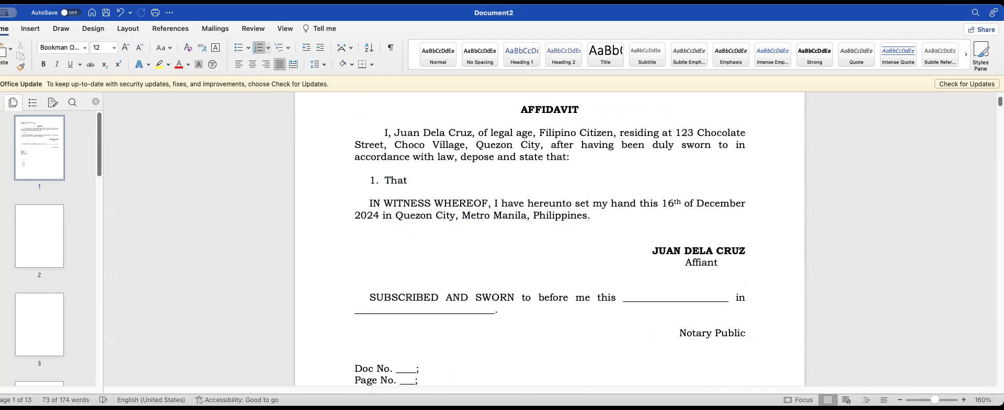
Continue statement 1 with "I worked for ABC Company as a Administrative Clerk from March 2018 to March 2024, as evidence".
type("I wo")
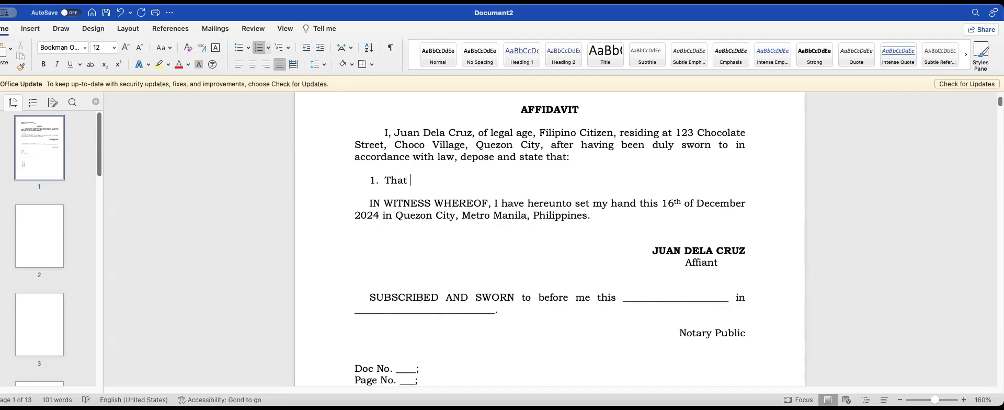
type("rked for AB")
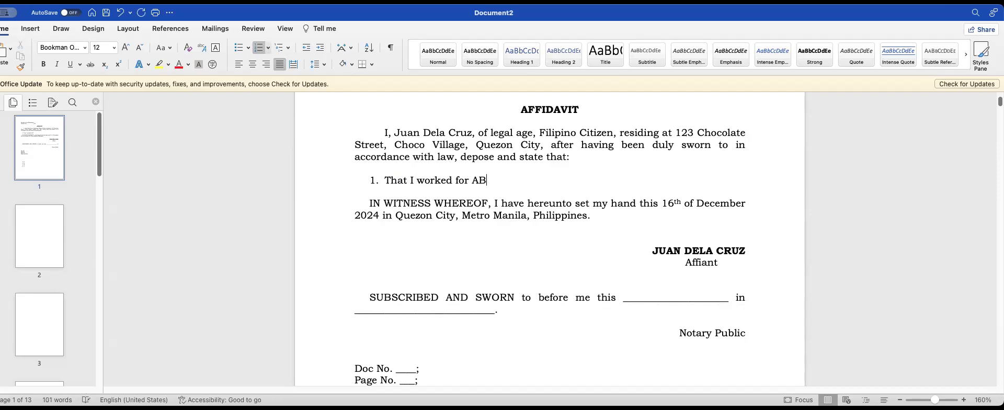
type("C Company as a ")
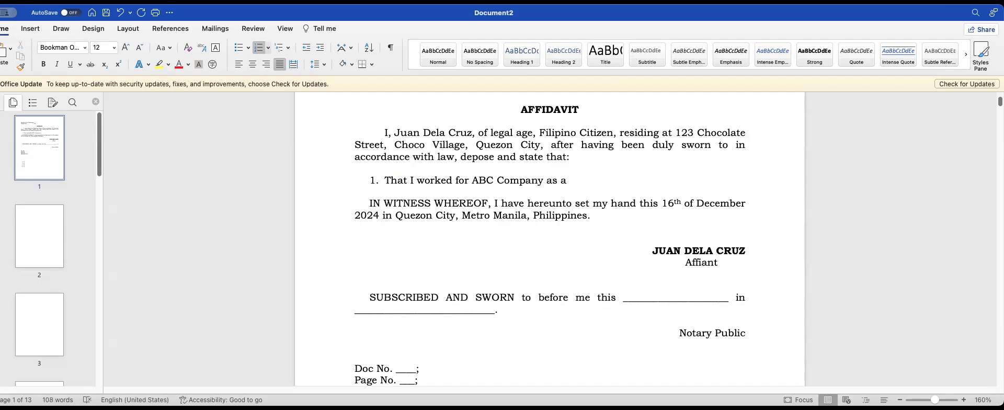
type("Administra")
type("tive Clerk fr")
type("om")
type("March 2018 ")
type("to ")
type("Marc")
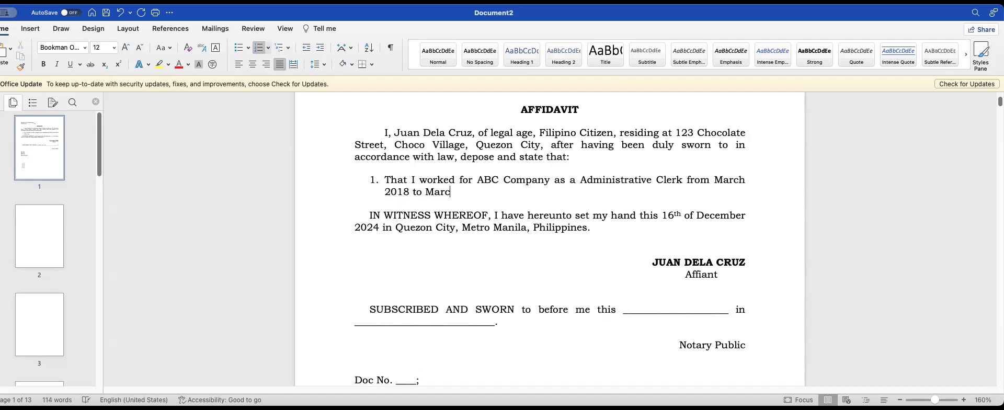
type("h 2024, as evidence t")
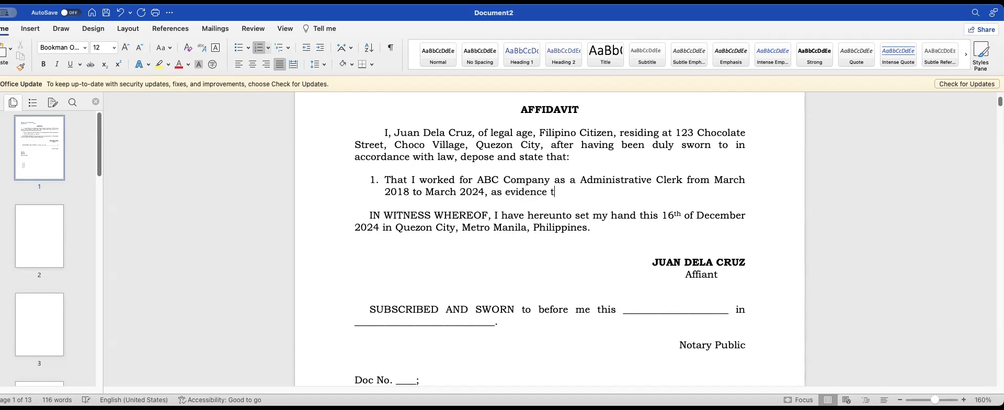
Continue statement 1 with "thereof I have hereto attached a copy of my Employment Certificate issued by said company dated April 1, 2024".
type("hereof I have hereto attached a copy ")
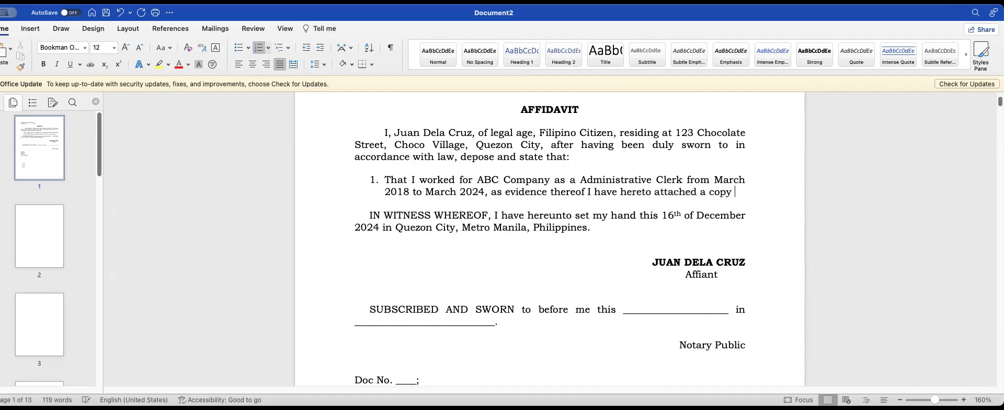
type("of my Employment ")
type("Certificate is")
type("sued by sa")
type("id company date")
type("d ")
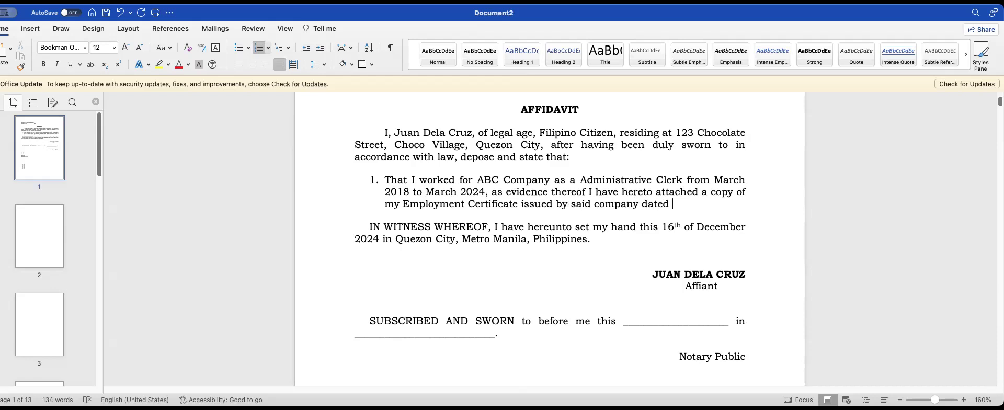
type("April 1, 2024")
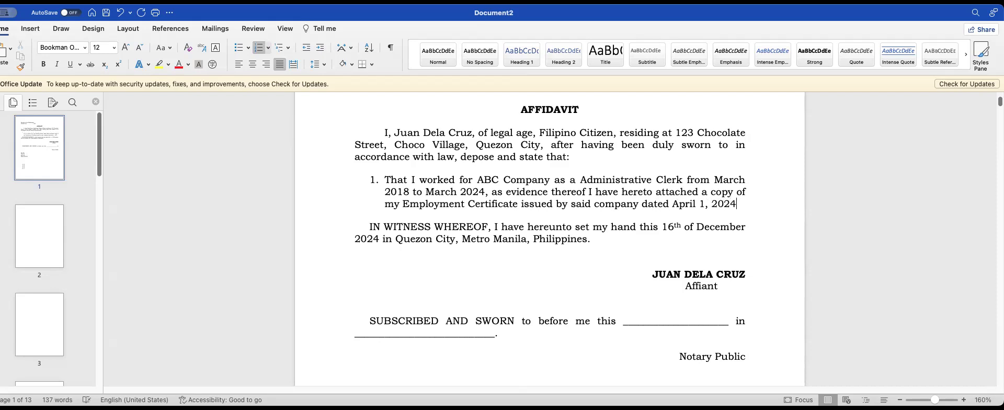
Finish statement 1 by referring to the attached certificate with the words ", as Annex “A”;".
type(", as Annex ")
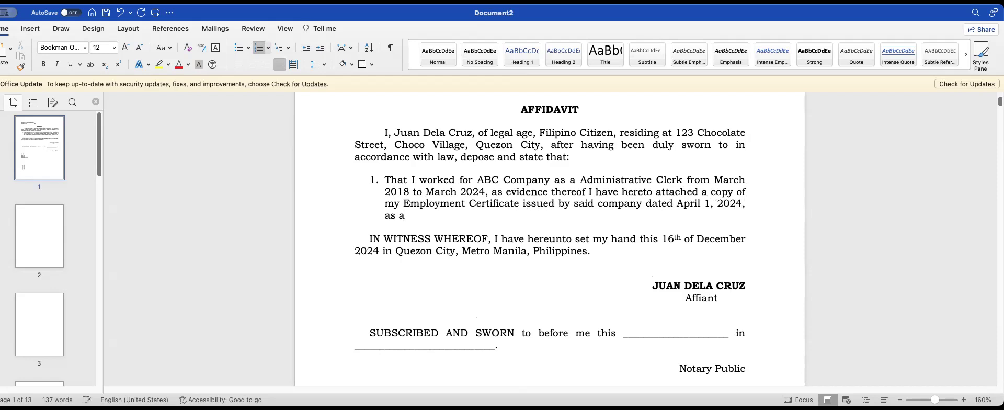
type("“a")
key("BackSpace")
type("A”.")
key("BackSpace")
key("BackSpace")
type(";")
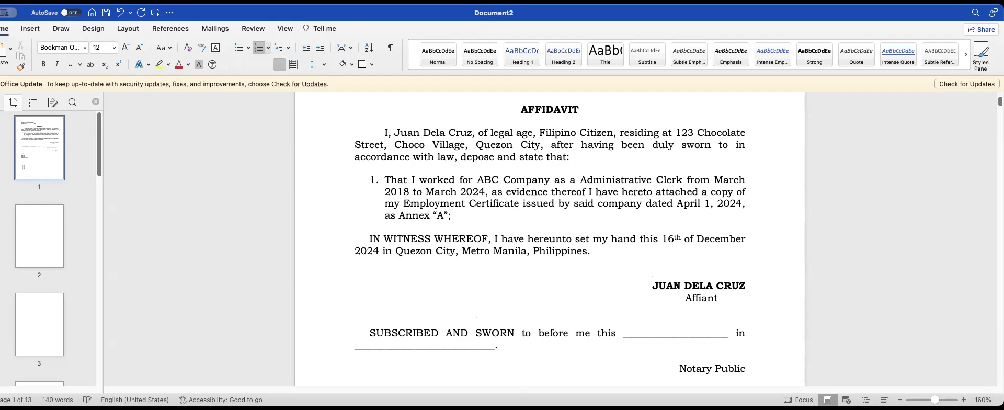
Add statement 2 to the numbered list, reading "That I am executing this affidavit".
key("Return")
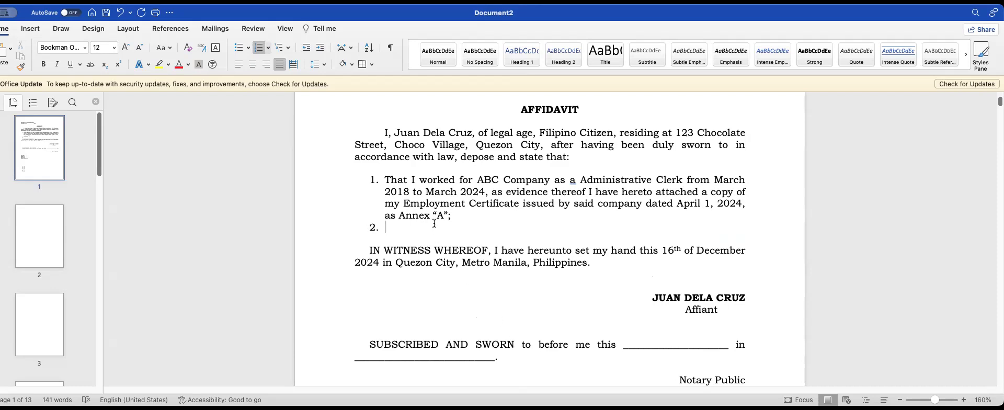
type("That I am executing ")
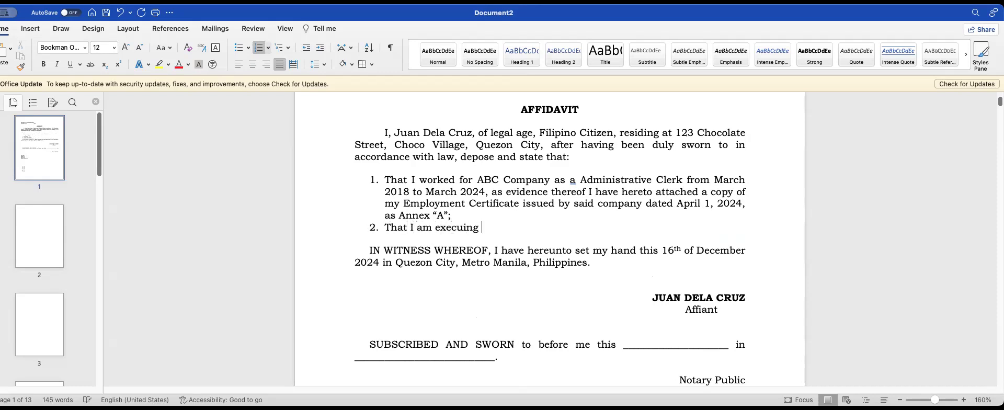
type("this affidavit")
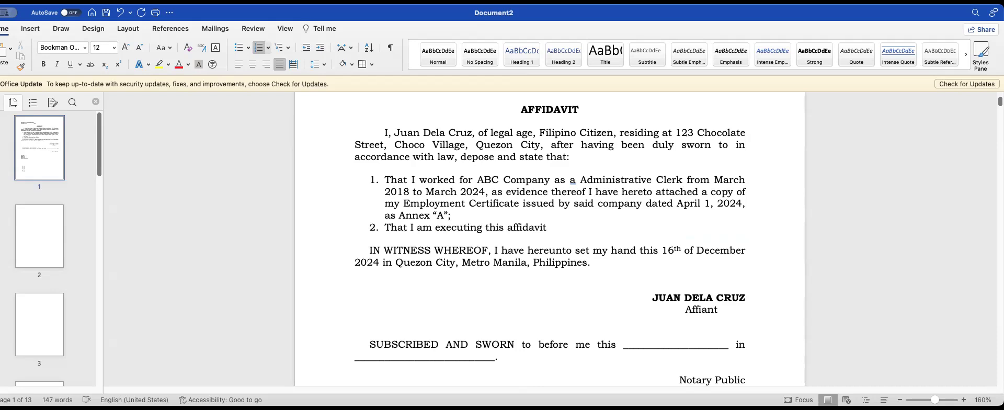
Review the rest of the affidavit below the statements, from the witness clause and affiant signature to the notarial section.
scroll(554, 298, "down", 2)
left_click(474, 277)
left_click_drag(453, 224, 378, 195)
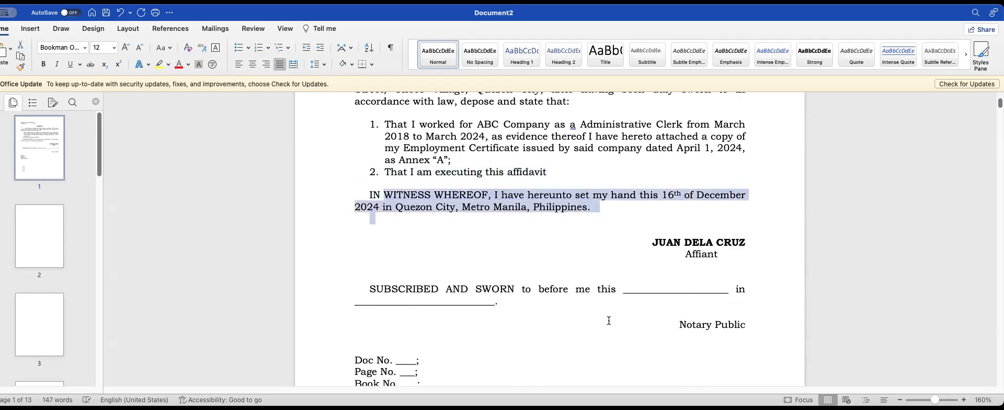
scroll(631, 339, "down", 3)
left_click_drag(675, 134, 664, 271)
left_click(466, 312)
scroll(470, 315, "down", 3)
scroll(471, 315, "up", 7)
scroll(481, 311, "down", 4)
scroll(483, 310, "up", 7)
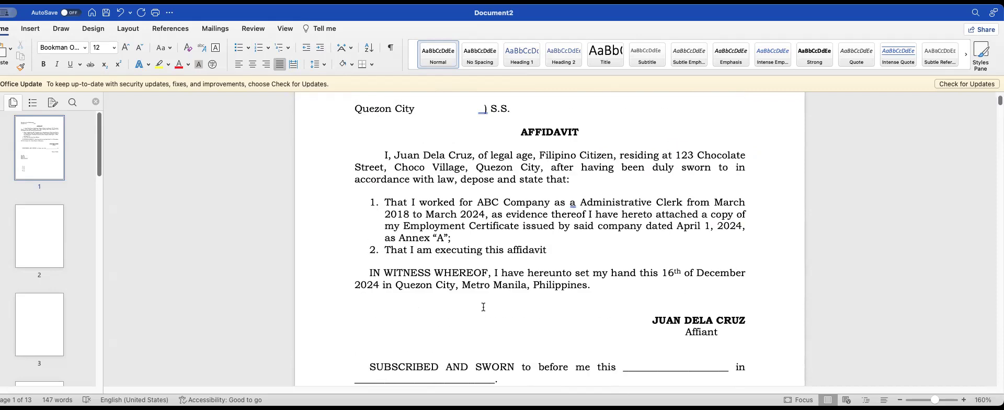